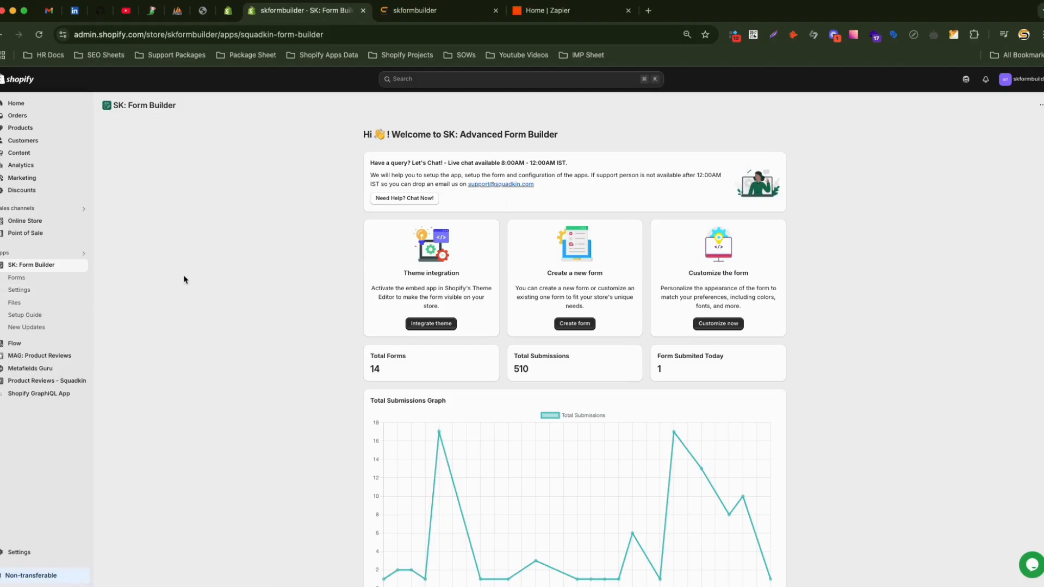
# Open the third Contact Us form's Zapier integration settings in SK: Form Builder, then go to Zapier.
pyautogui.click(47, 280)
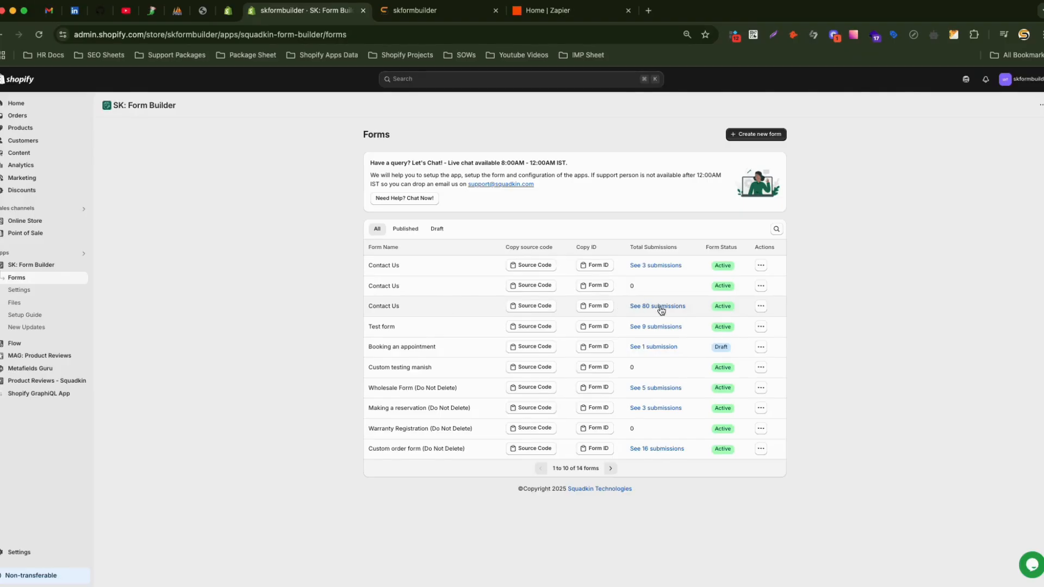
pyautogui.click(763, 308)
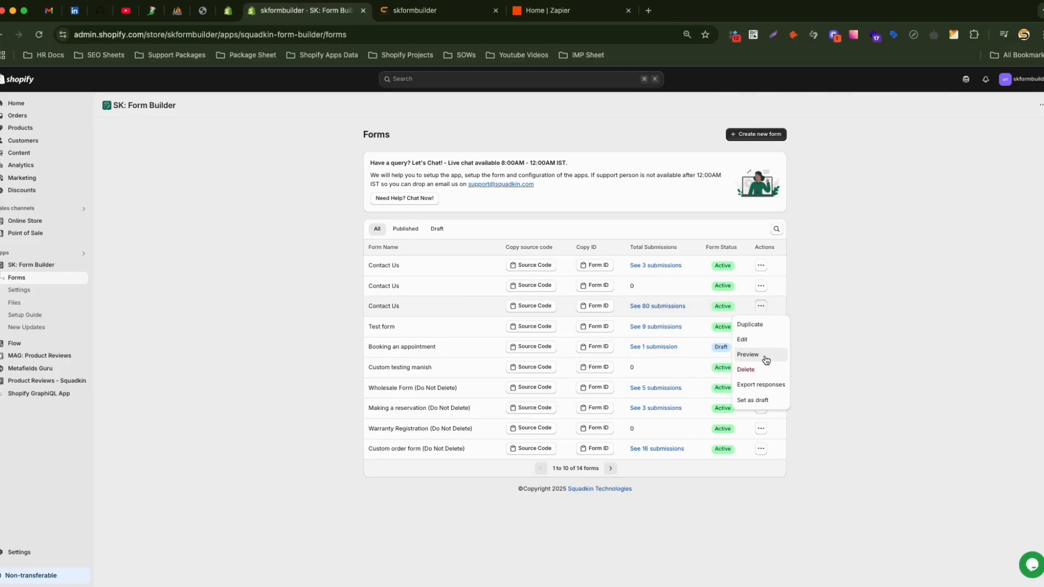
pyautogui.click(767, 343)
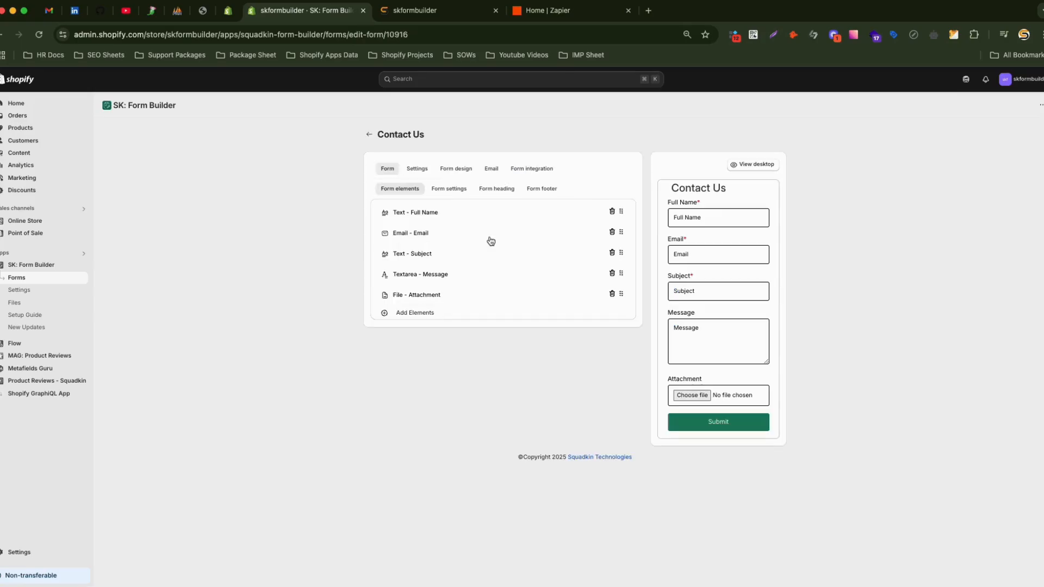
pyautogui.click(535, 169)
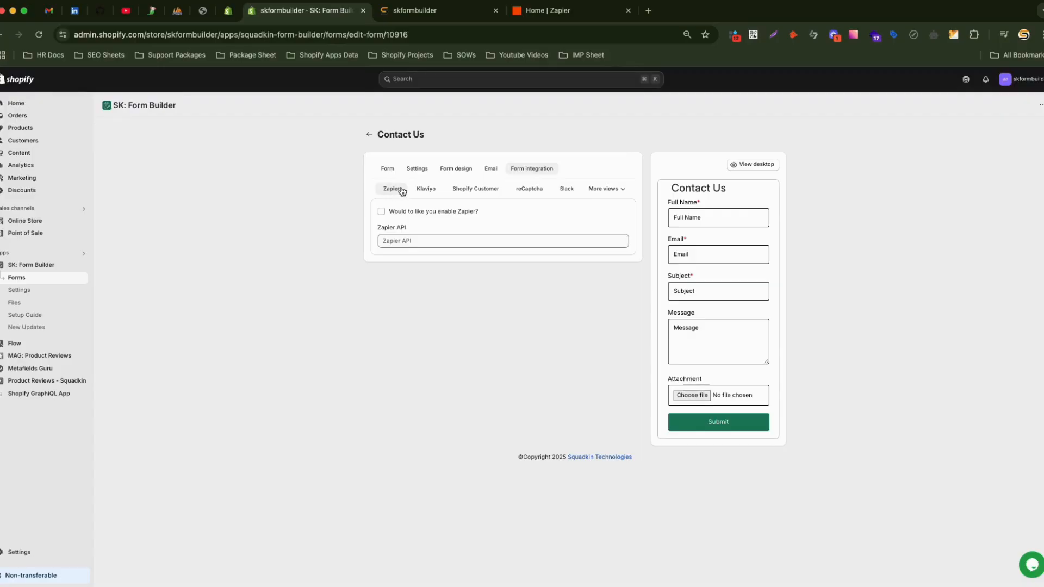
pyautogui.click(409, 240)
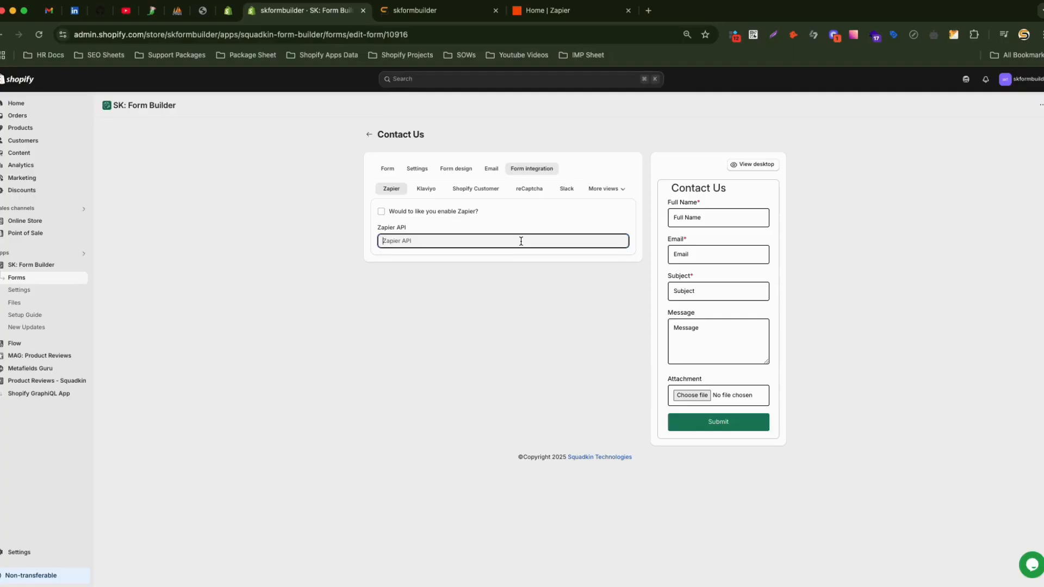
pyautogui.click(562, 17)
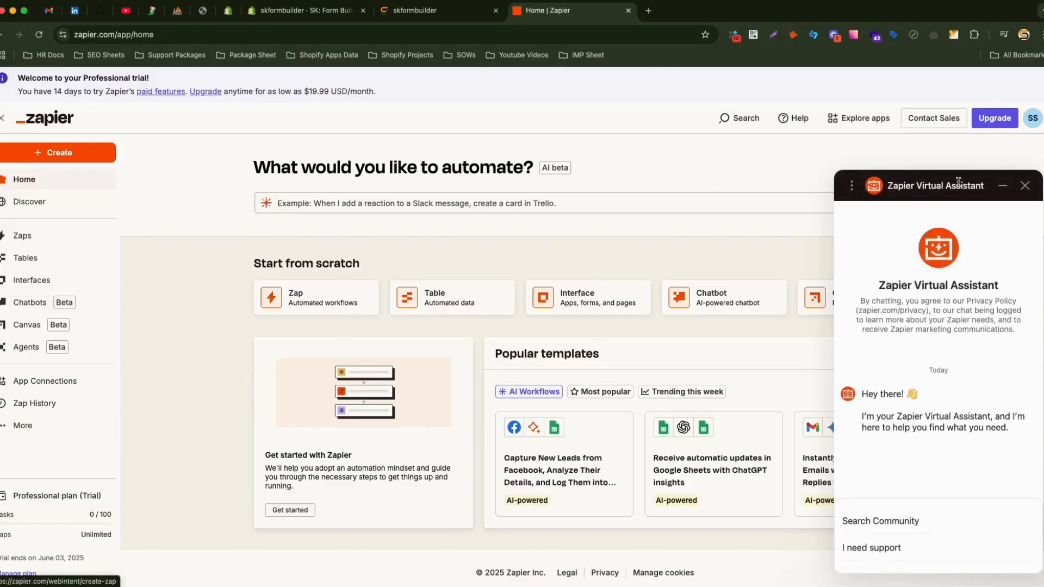
# Dismiss the Virtual Assistant chat and start a new Zap from scratch.
pyautogui.click(1025, 185)
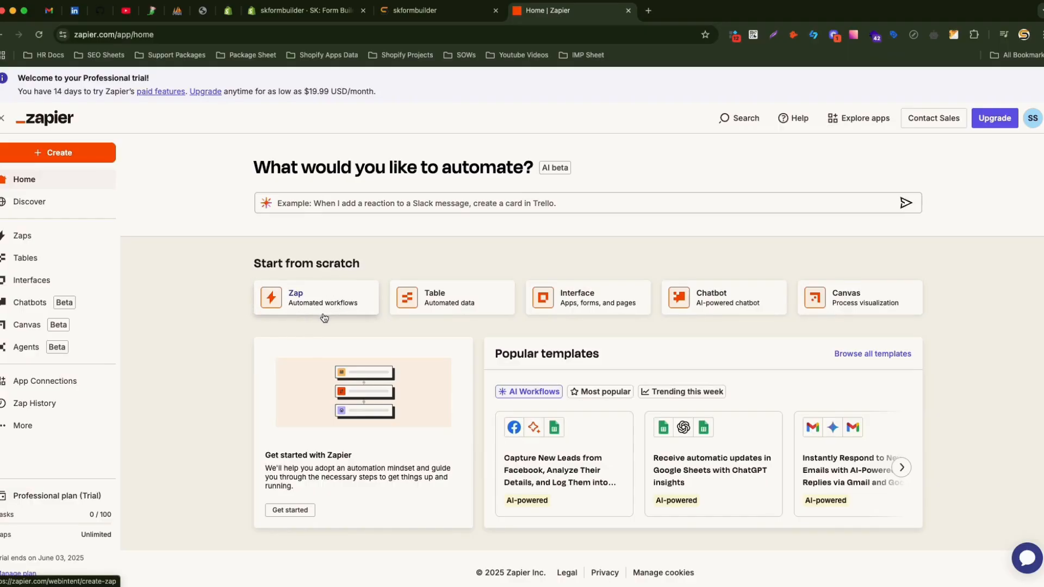
pyautogui.click(310, 297)
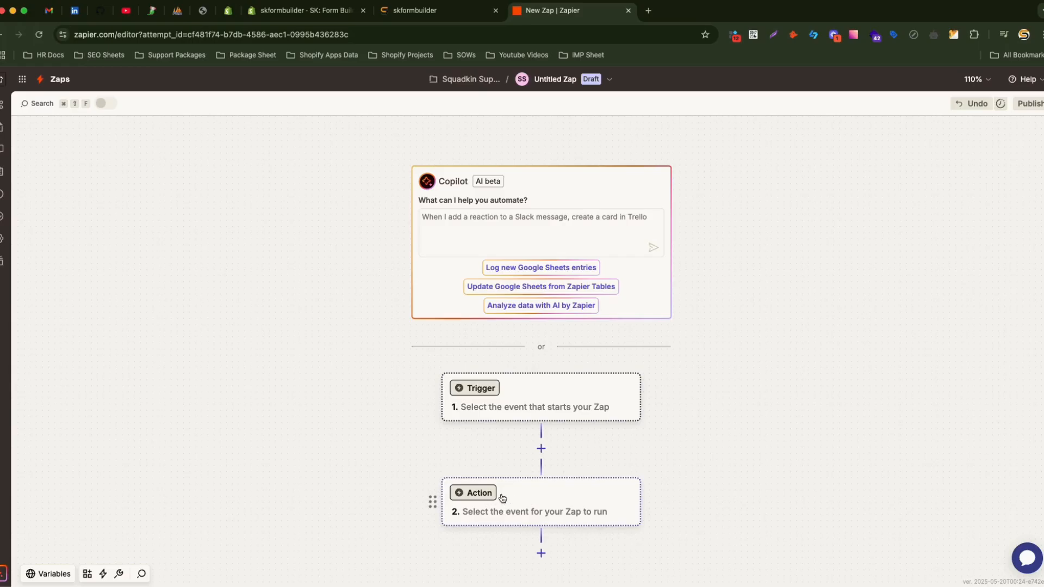
# Set the Zap's trigger to Webhooks by Zapier with the Catch Hook event.
pyautogui.click(504, 400)
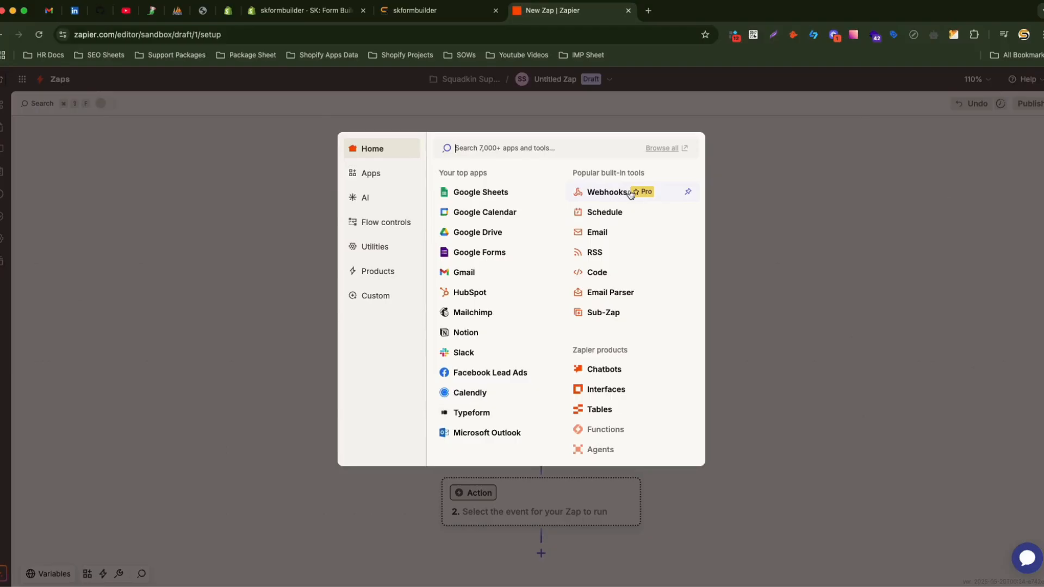
pyautogui.click(613, 194)
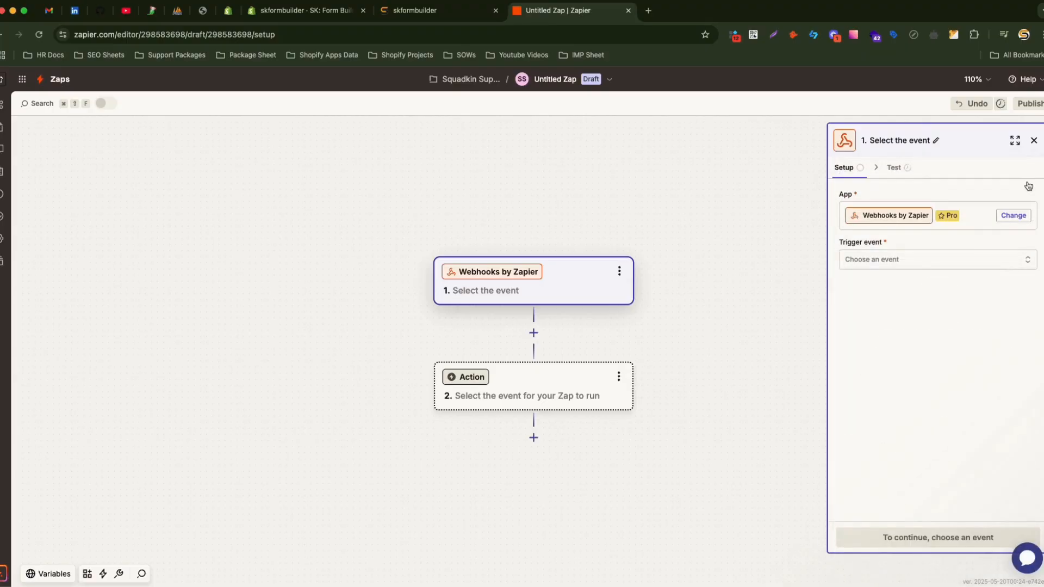
pyautogui.click(1012, 217)
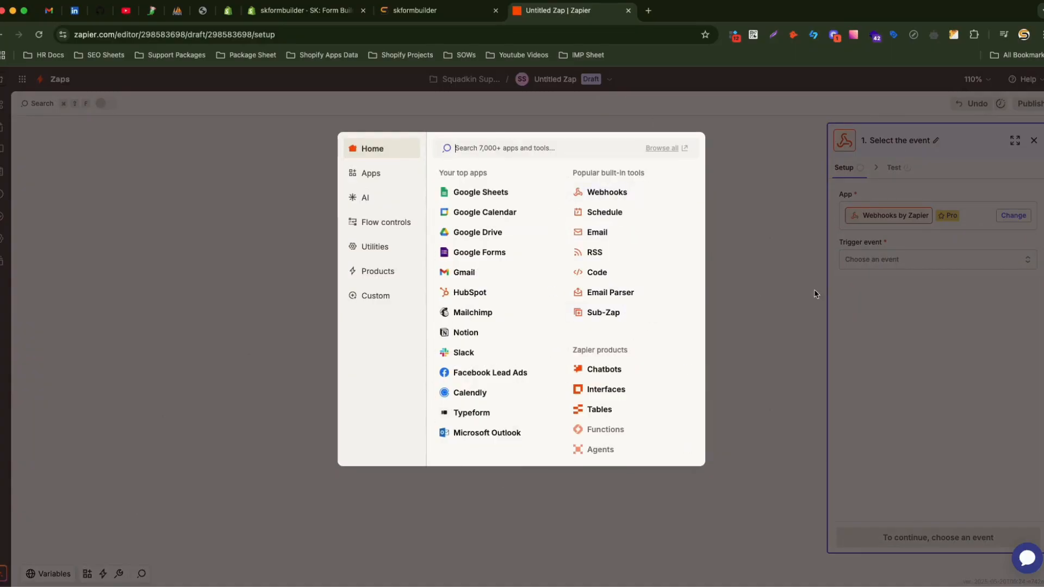
pyautogui.click(889, 280)
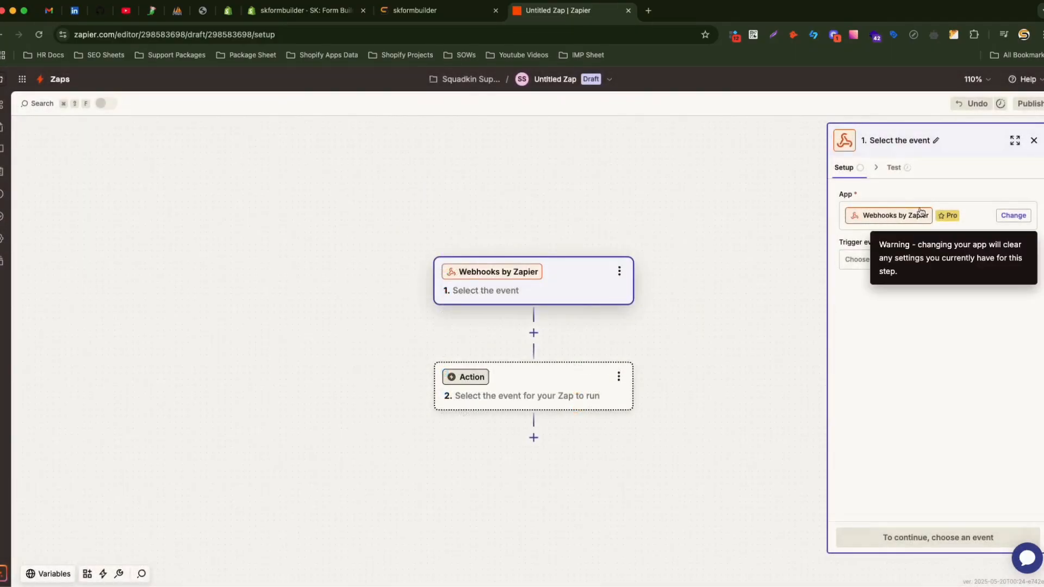
pyautogui.click(883, 260)
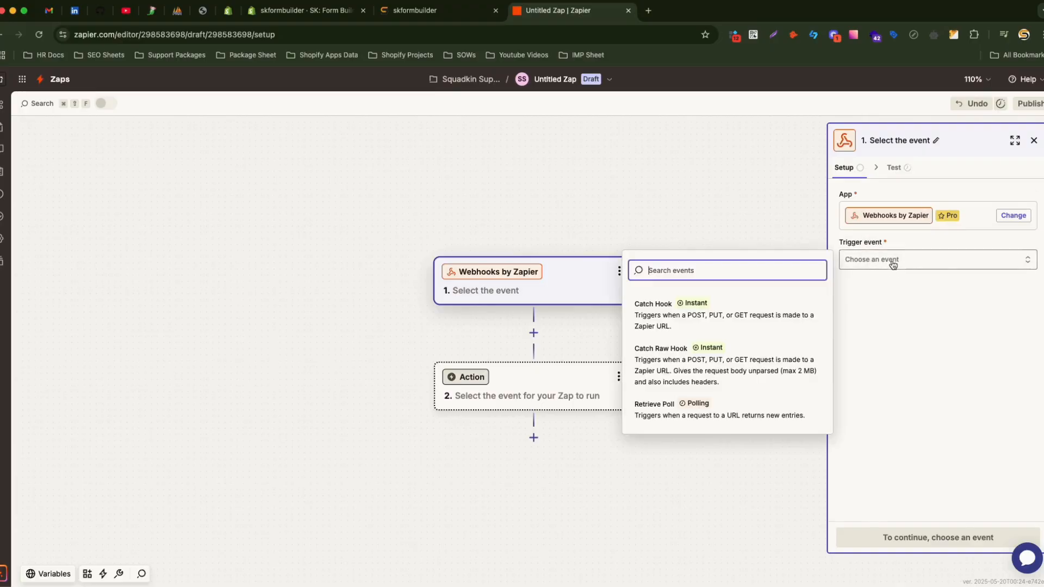
pyautogui.click(736, 321)
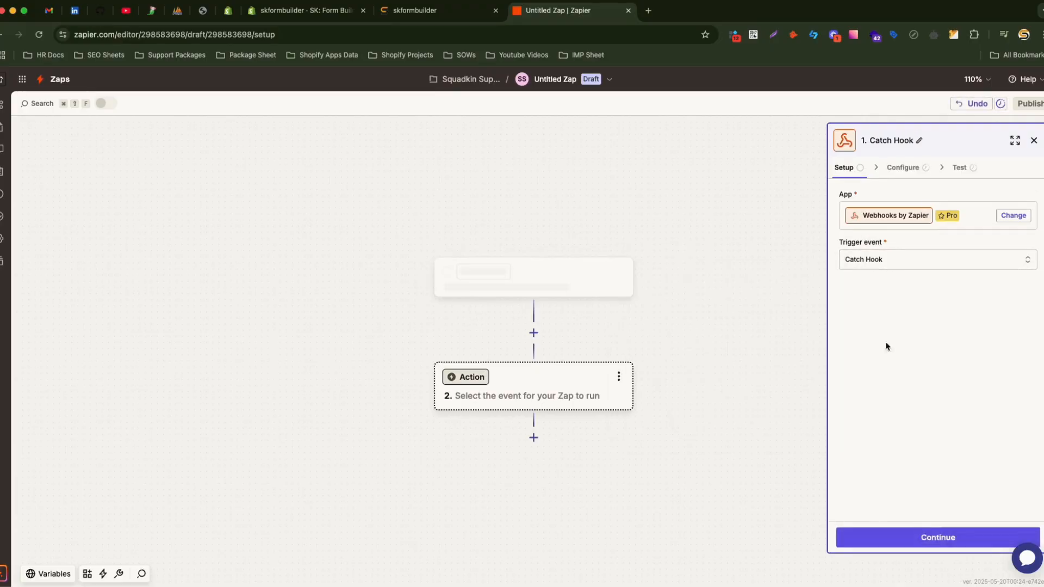
pyautogui.click(946, 539)
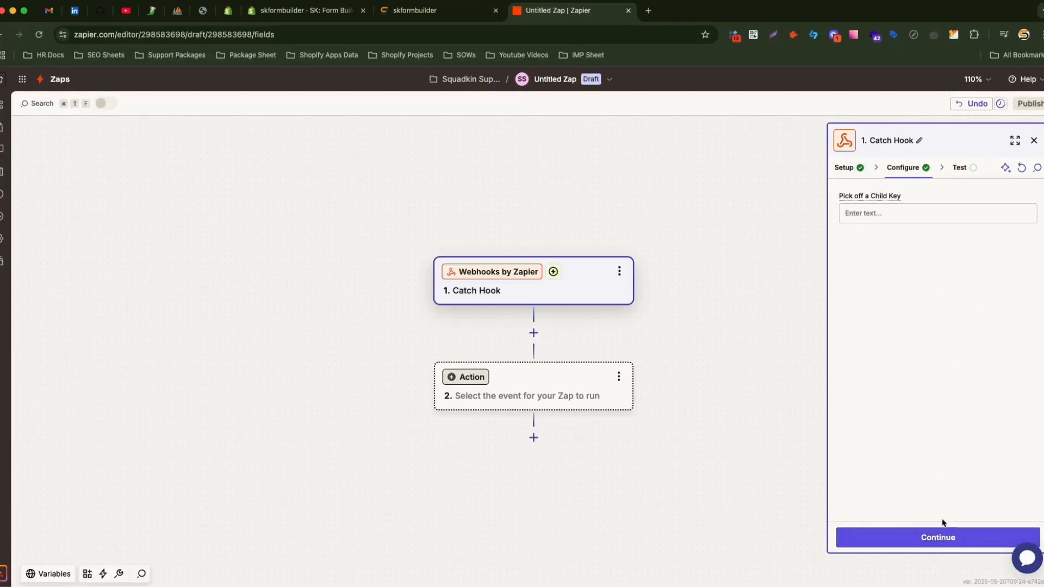
pyautogui.click(944, 541)
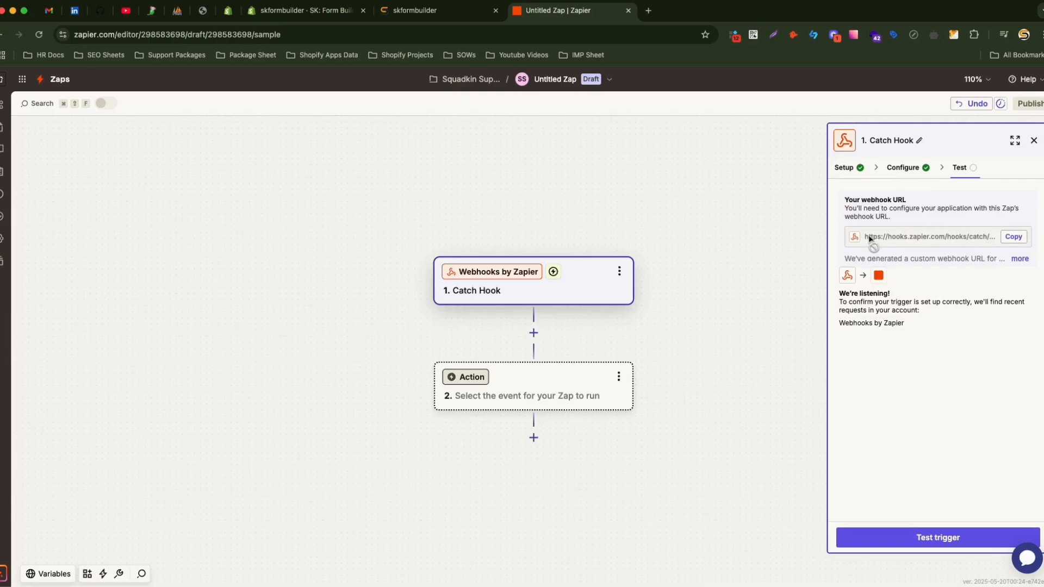
# Copy the webhook URL and return to the form's Zapier API field.
pyautogui.click(1014, 237)
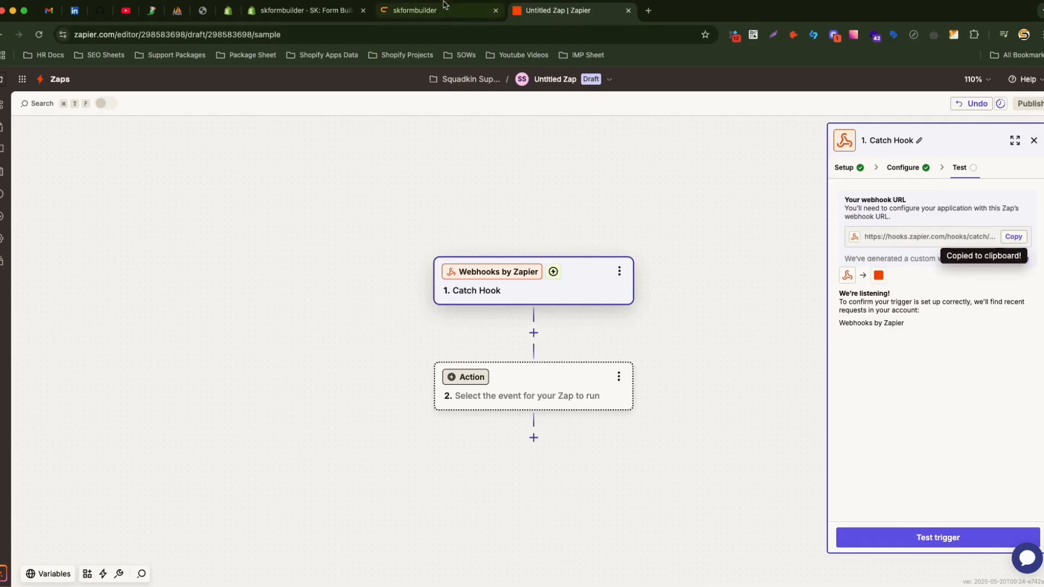
pyautogui.click(321, 10)
pyautogui.click(395, 240)
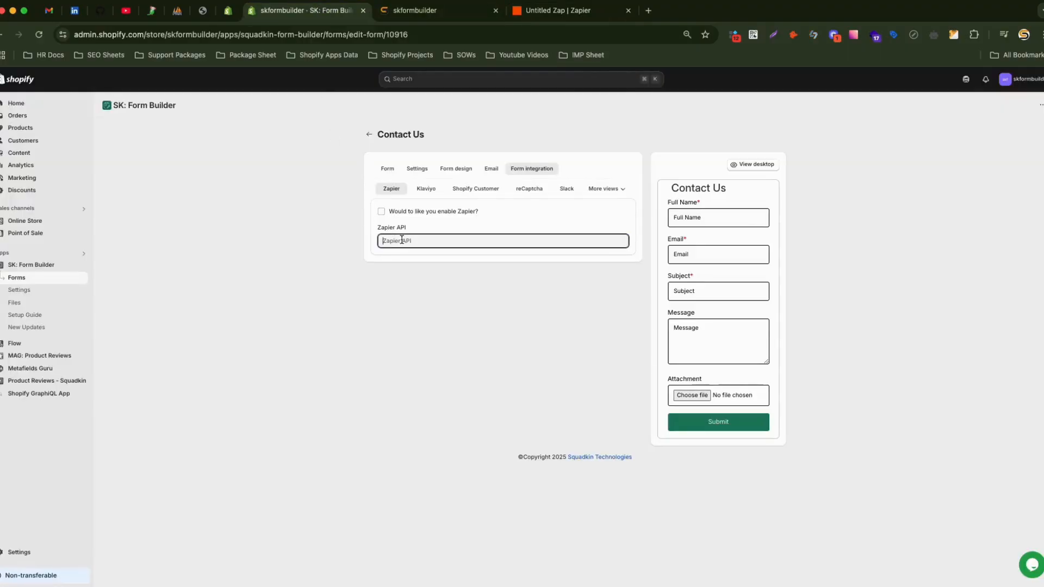
# Paste the webhook URL into Zapier API, enable Zapier, save the form, then go to the storefront.
pyautogui.press('super+v')
pyautogui.click(445, 263)
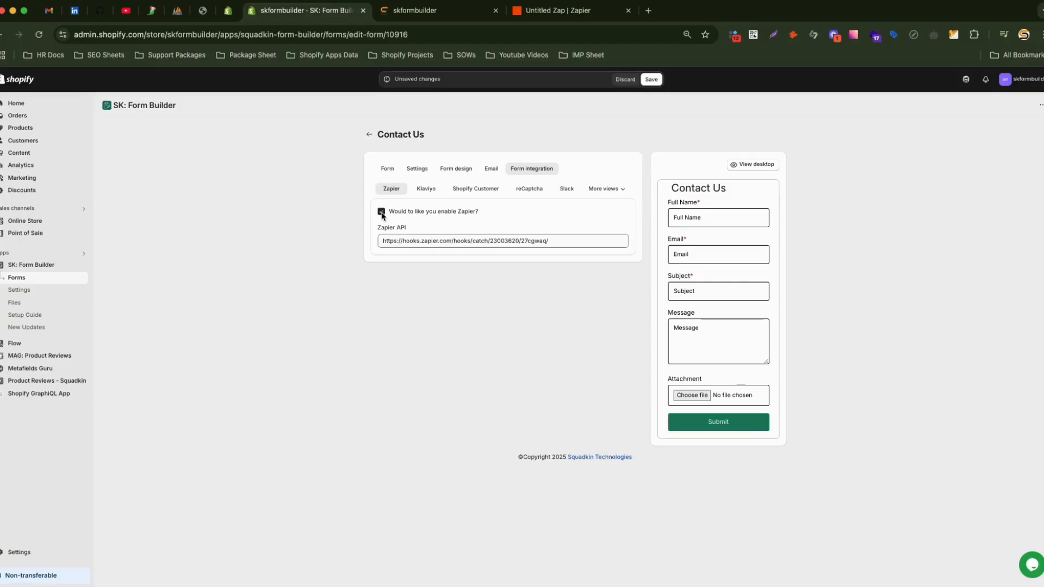
pyautogui.click(651, 81)
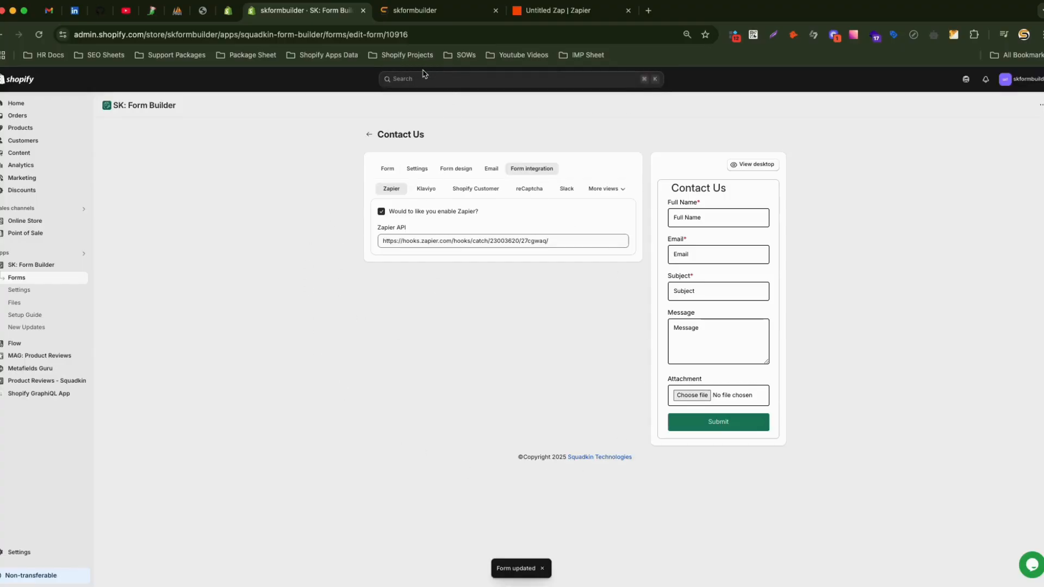
pyautogui.click(436, 12)
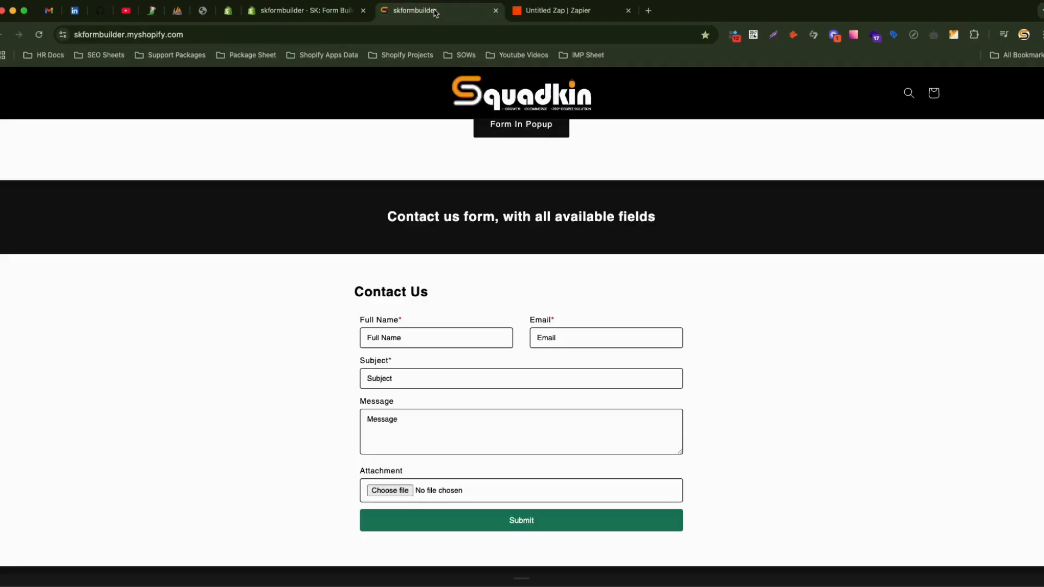
# Reload the storefront's contact page and scroll down to the Contact Us form.
pyautogui.click(560, 11)
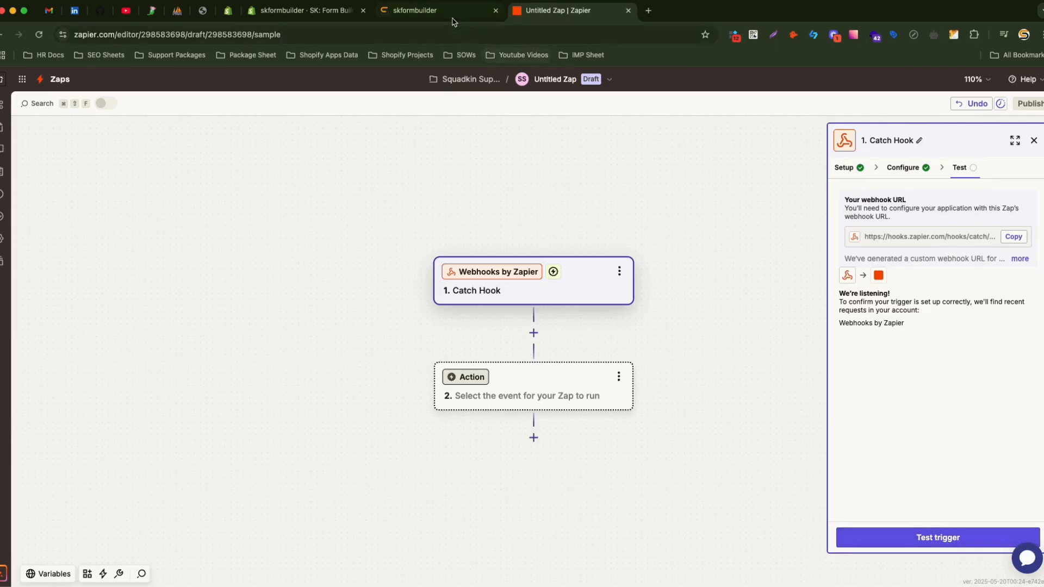
pyautogui.click(435, 10)
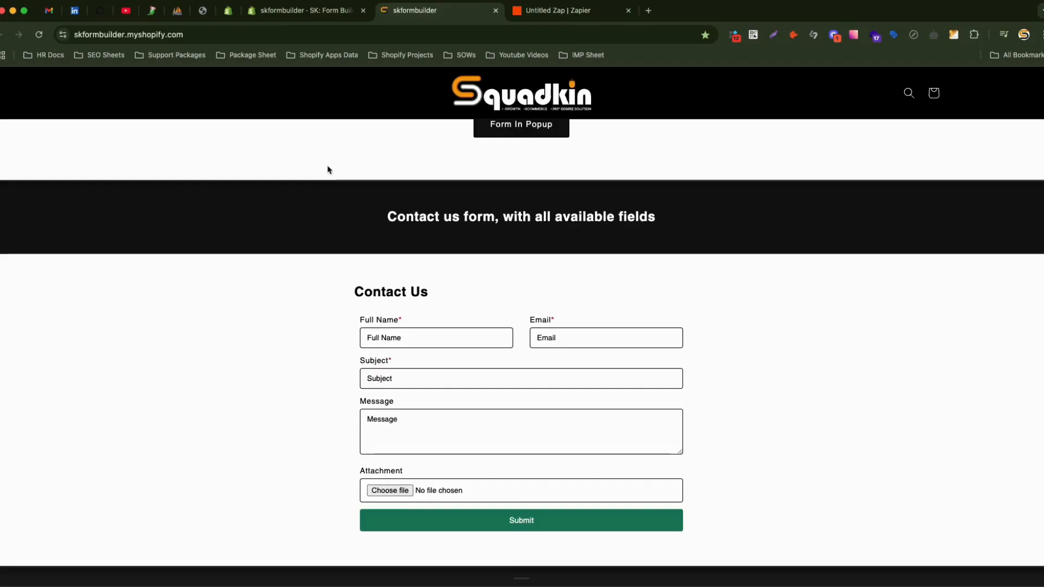
pyautogui.press('super+r')
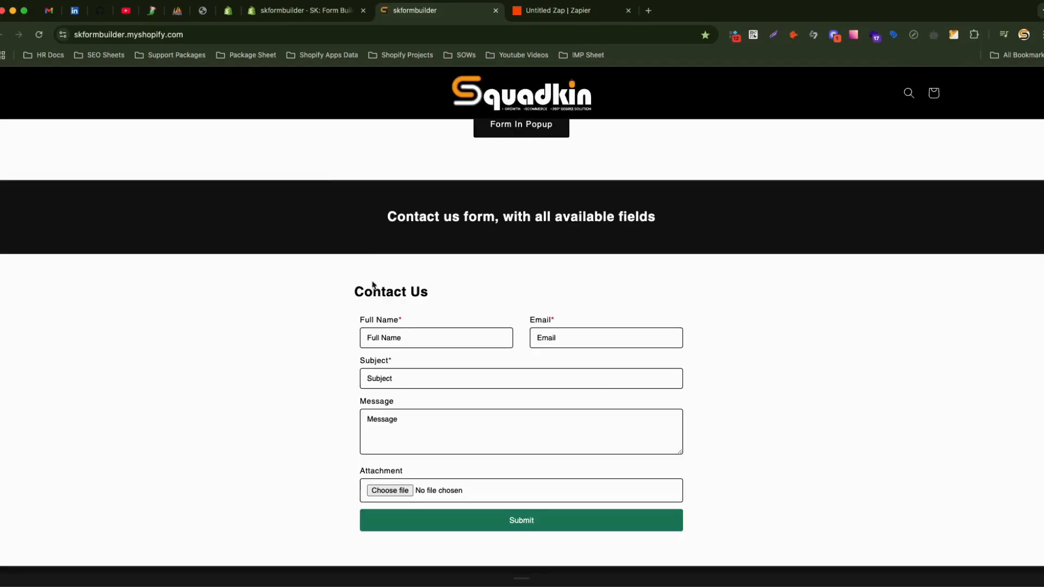
pyautogui.scroll(-3, 392, 320)
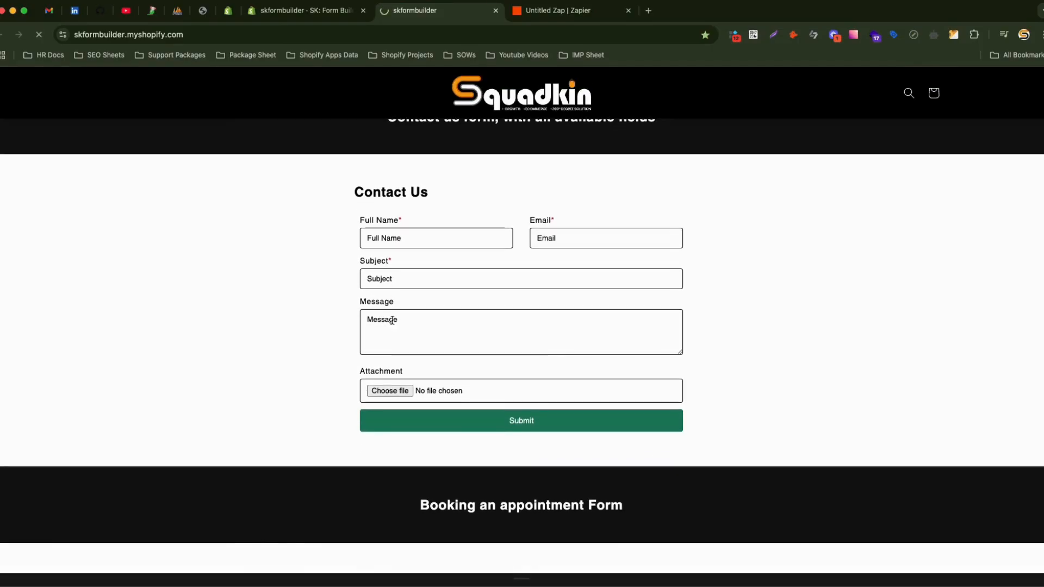
pyautogui.click(421, 242)
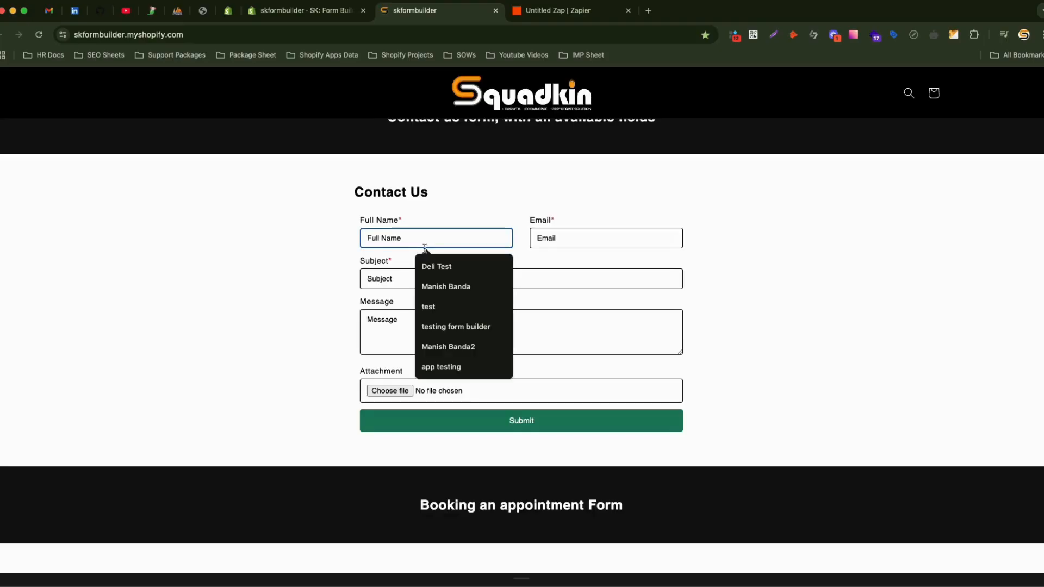
# Autofill the full name and e-mail, and type the subject 'Subject Of the form'.
pyautogui.click(456, 267)
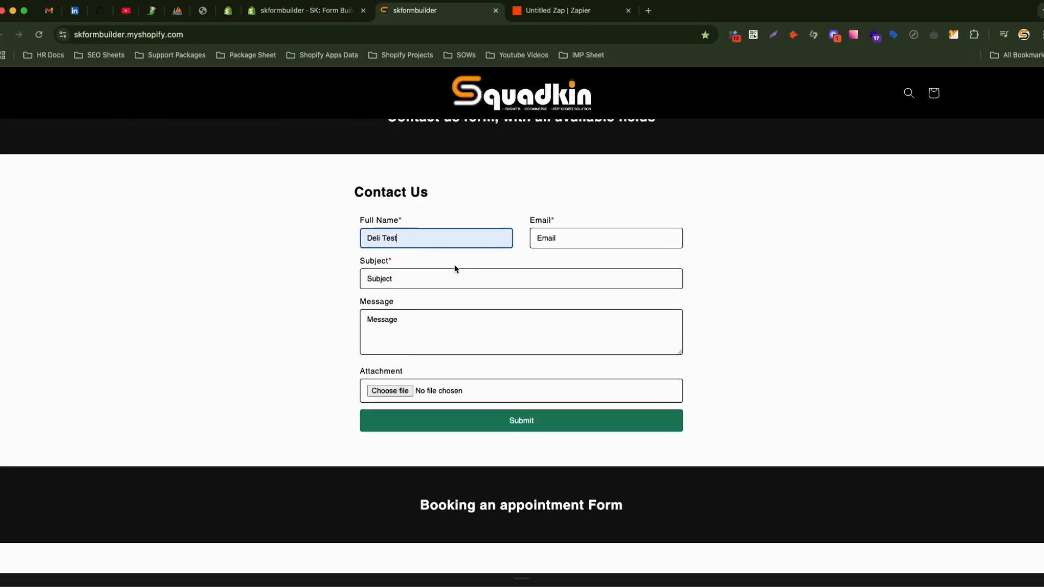
pyautogui.click(565, 239)
pyautogui.click(612, 267)
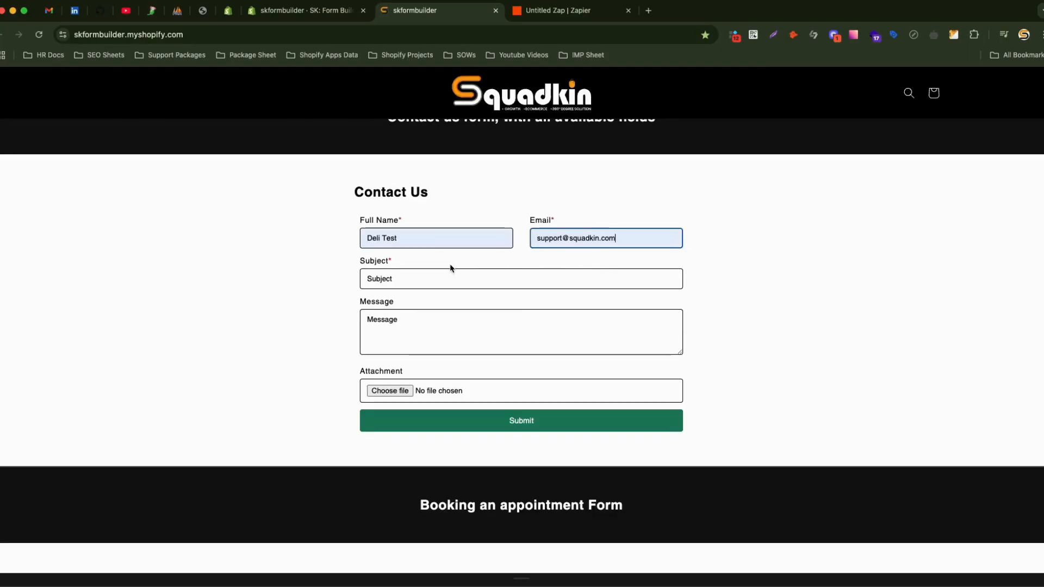
pyautogui.click(446, 273)
pyautogui.write('SUbje')
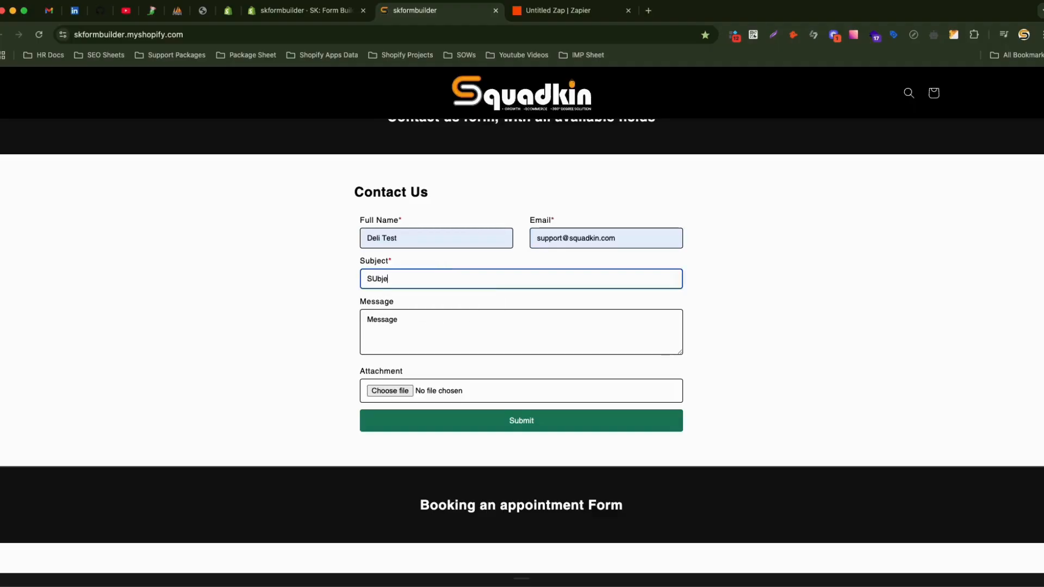
pyautogui.press('BackSpace')
pyautogui.press('BackSpace')
pyautogui.press('BackSpace')
pyautogui.press('BackSpace')
pyautogui.write('ubject Of the')
# Enter the message 'Message Of the form' and submit the contact form.
pyautogui.press('super+a')
pyautogui.press('super+c')
pyautogui.press('Tab')
pyautogui.press('super+v')
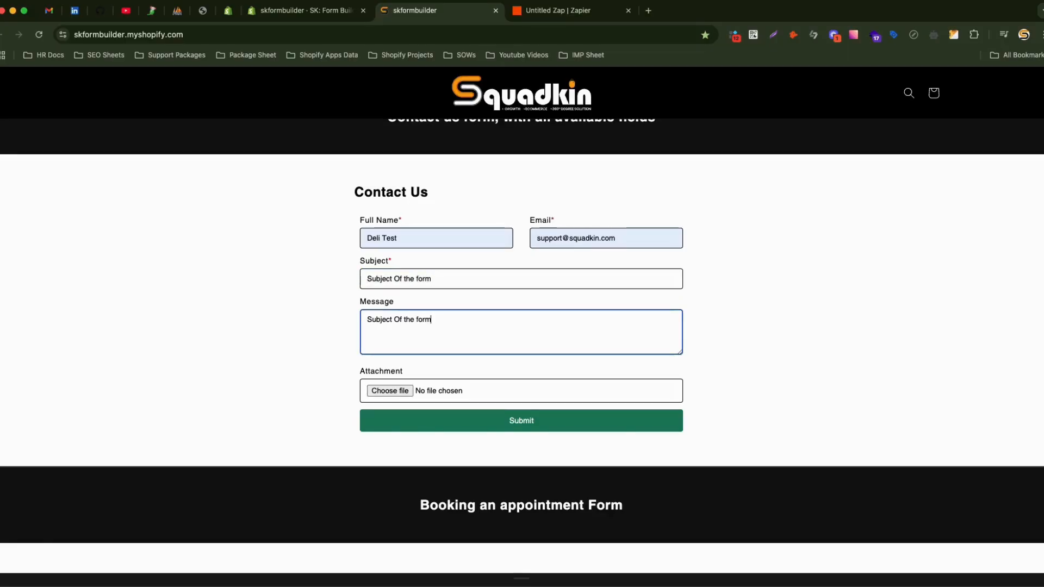
pyautogui.doubleClick(389, 320)
pyautogui.write('Message')
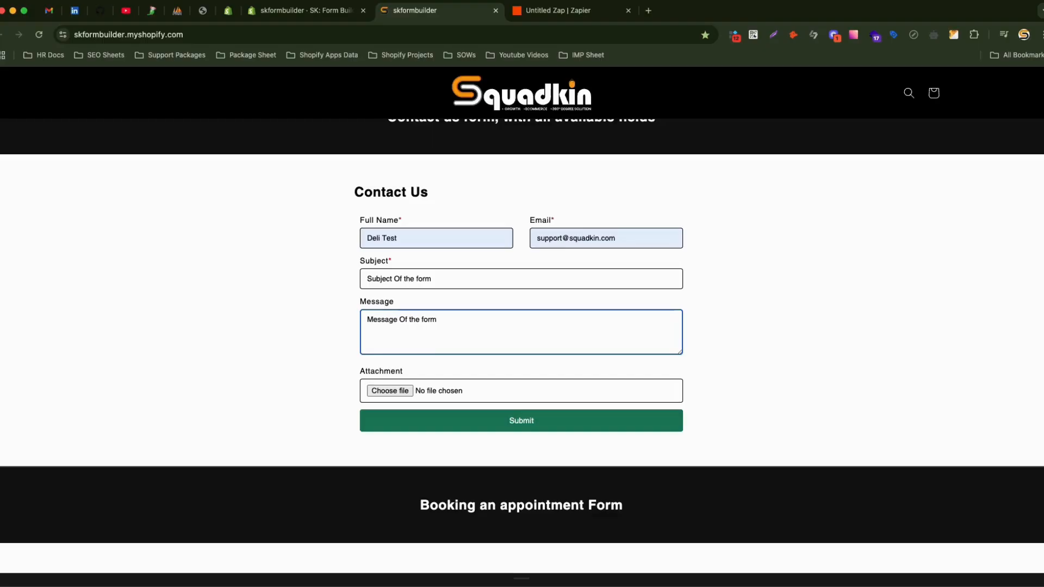
pyautogui.click(539, 299)
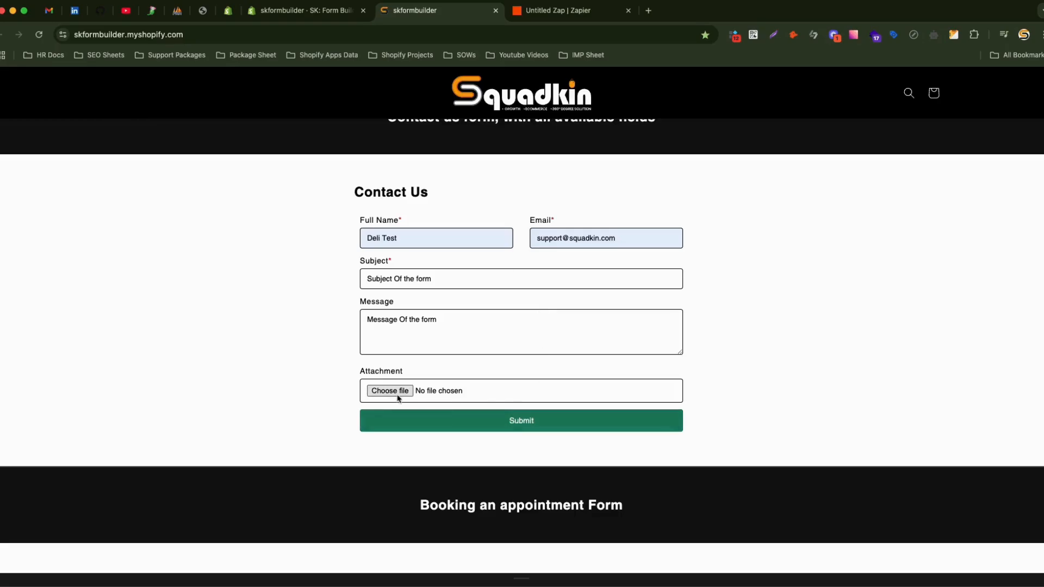
pyautogui.click(531, 426)
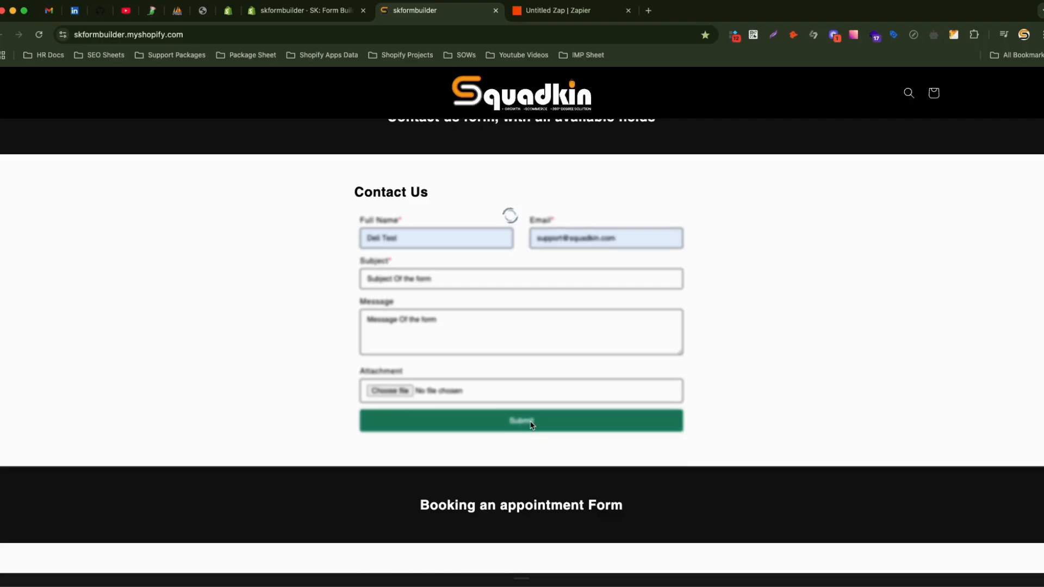
pyautogui.scroll(-3, 532, 425)
pyautogui.scroll(4, 530, 425)
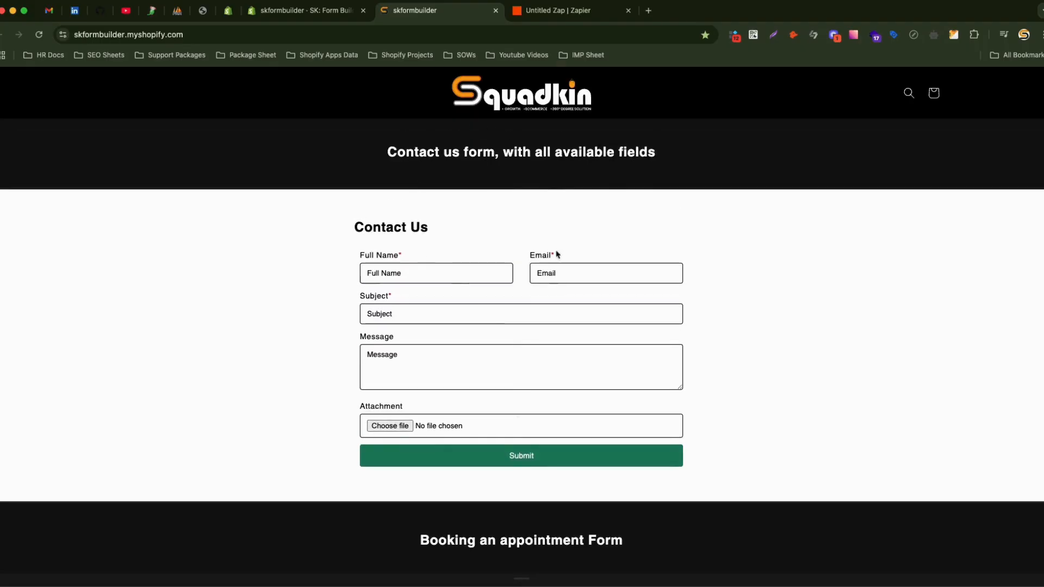
pyautogui.click(556, 15)
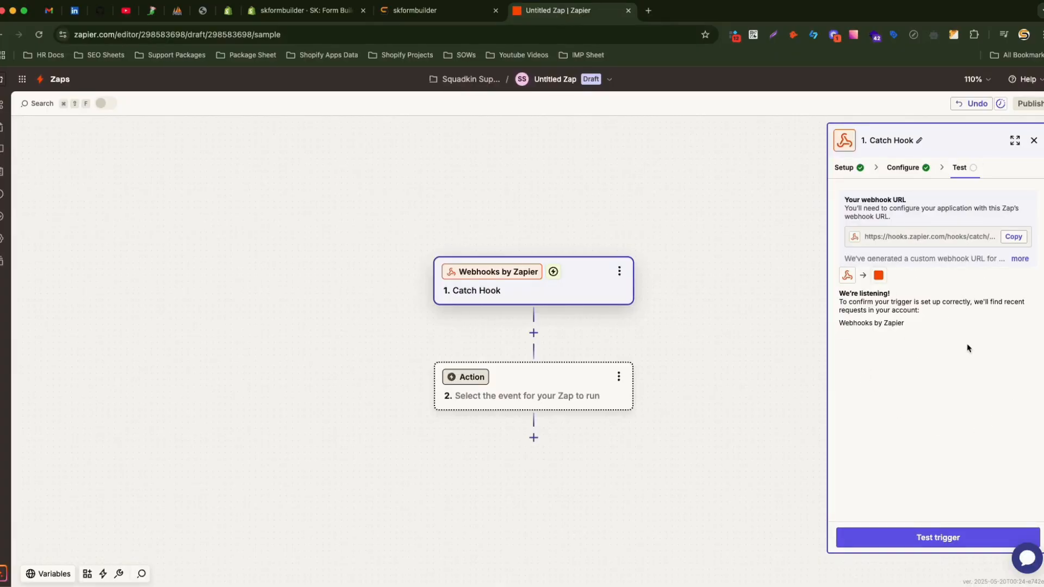
# Test the Catch Hook trigger and preview the fields of record request A.
pyautogui.click(945, 538)
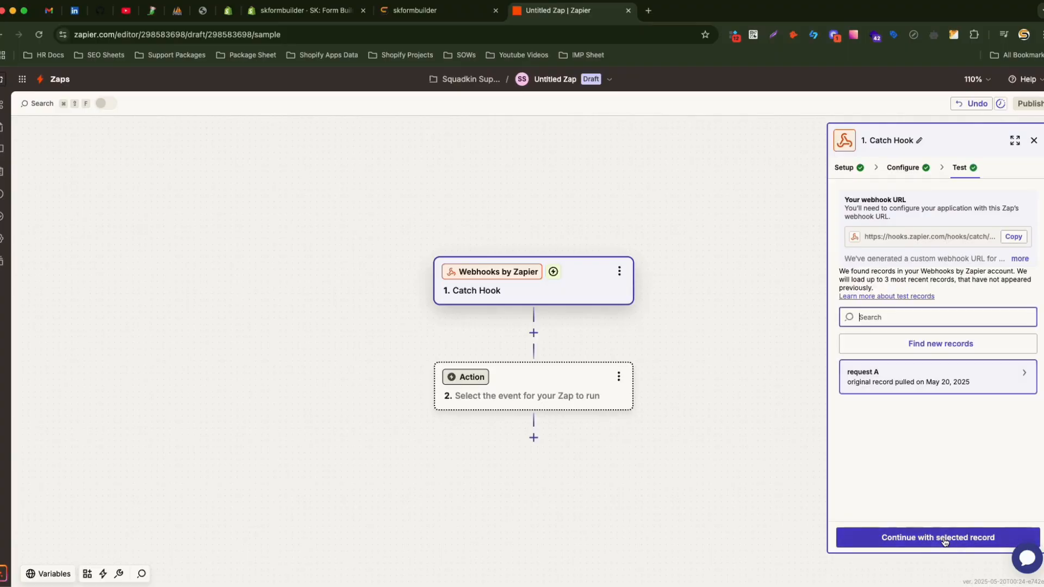
pyautogui.click(980, 381)
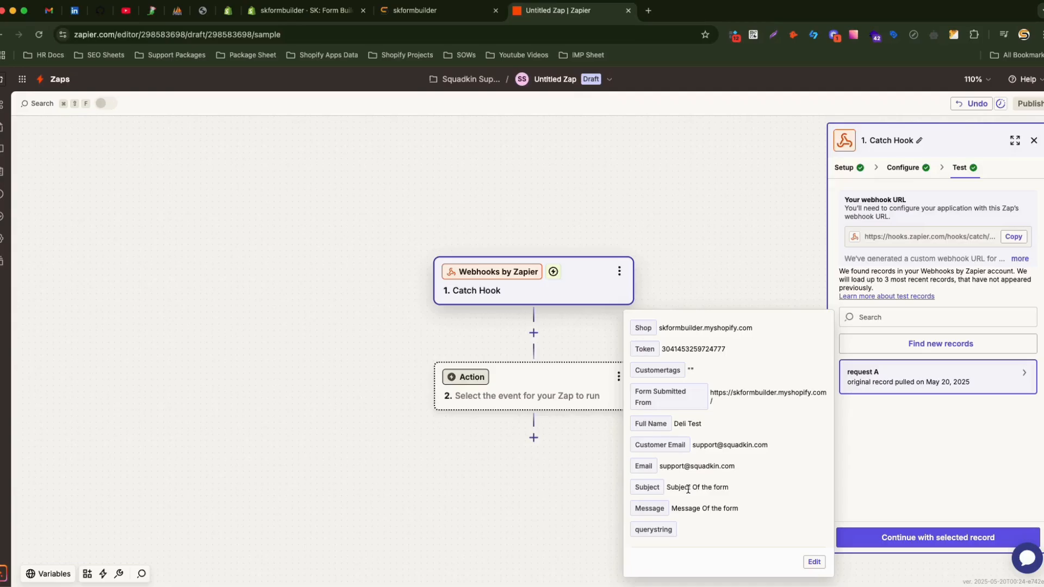
pyautogui.click(648, 11)
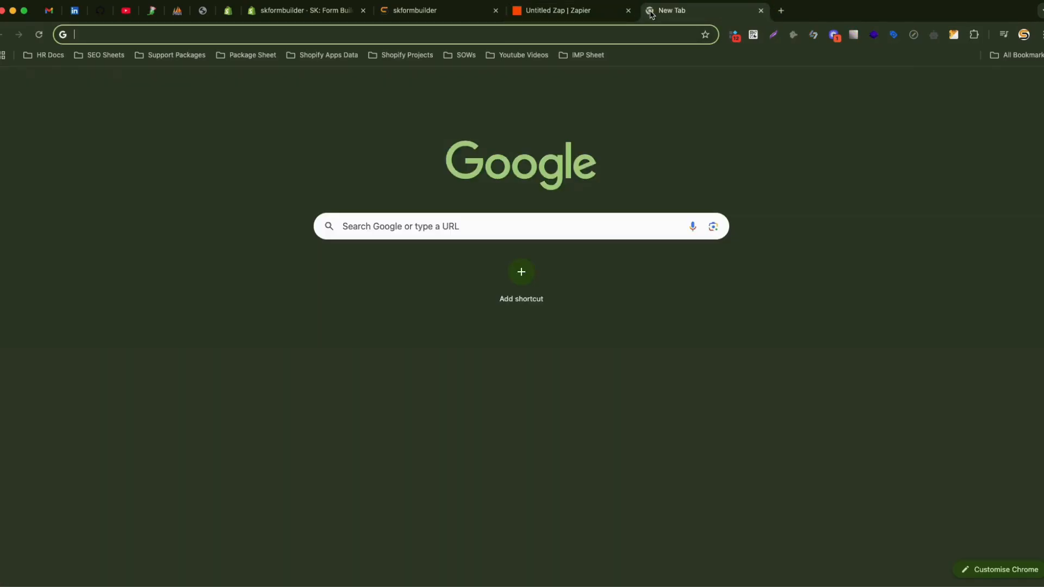
# Create a blank spreadsheet via sheets.new titled 'Zapier Integration' and close the Tables panel.
pyautogui.write('shee')
pyautogui.press('Return')
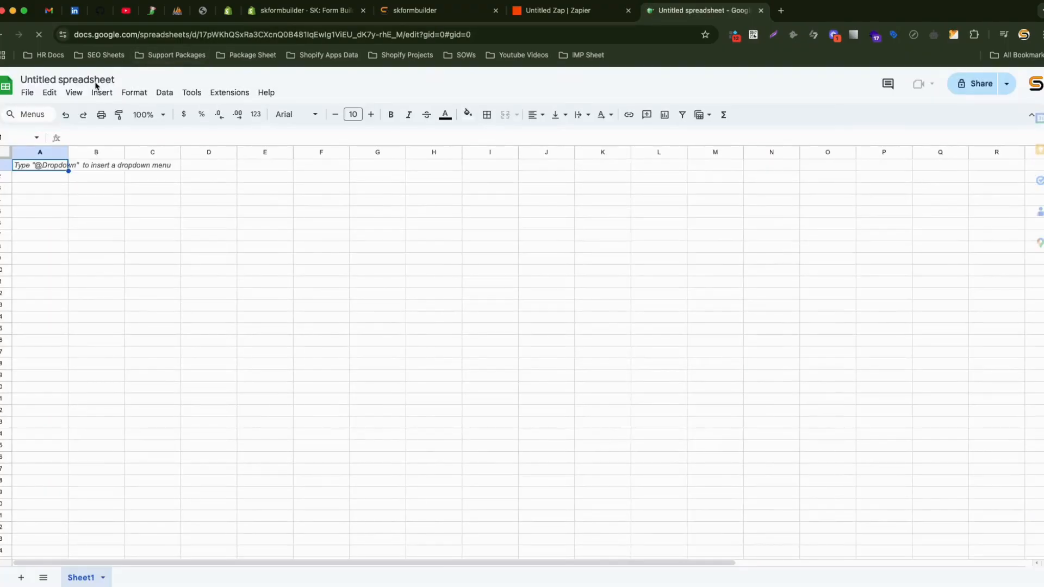
pyautogui.click(96, 81)
pyautogui.write('Za')
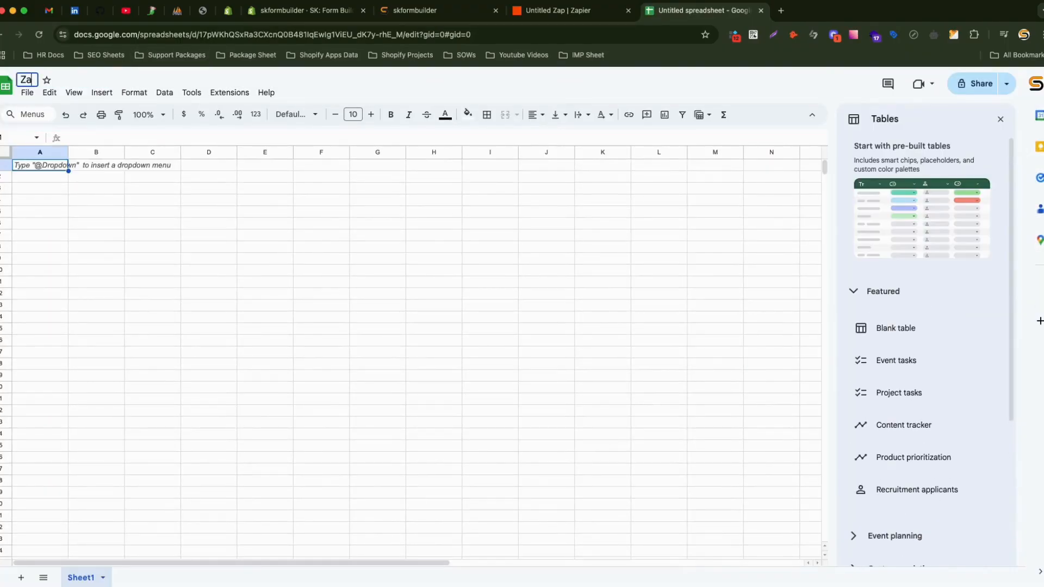
pyautogui.write('pier Integrat')
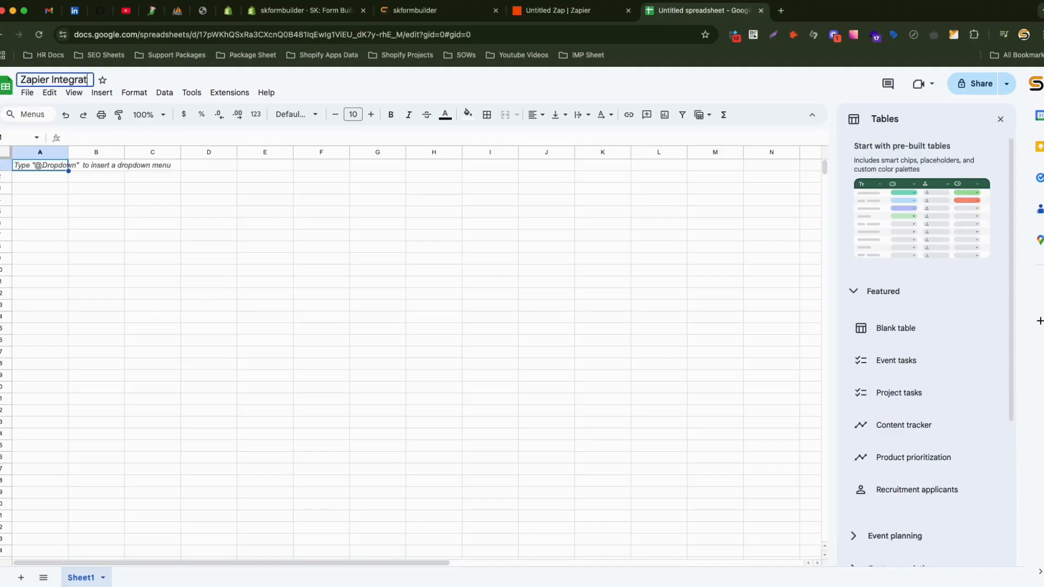
pyautogui.write('ion')
pyautogui.click(158, 204)
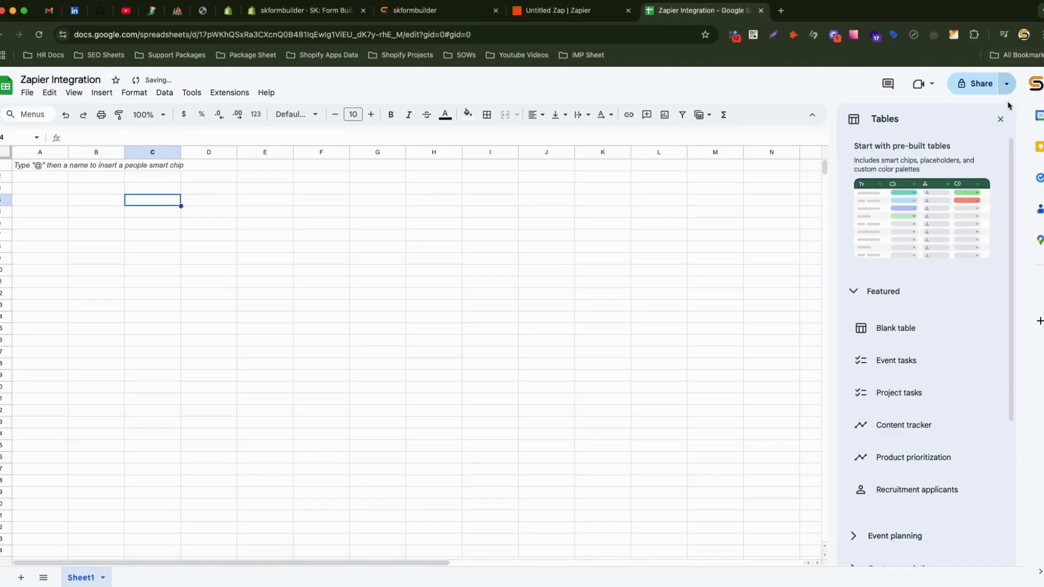
pyautogui.click(1001, 119)
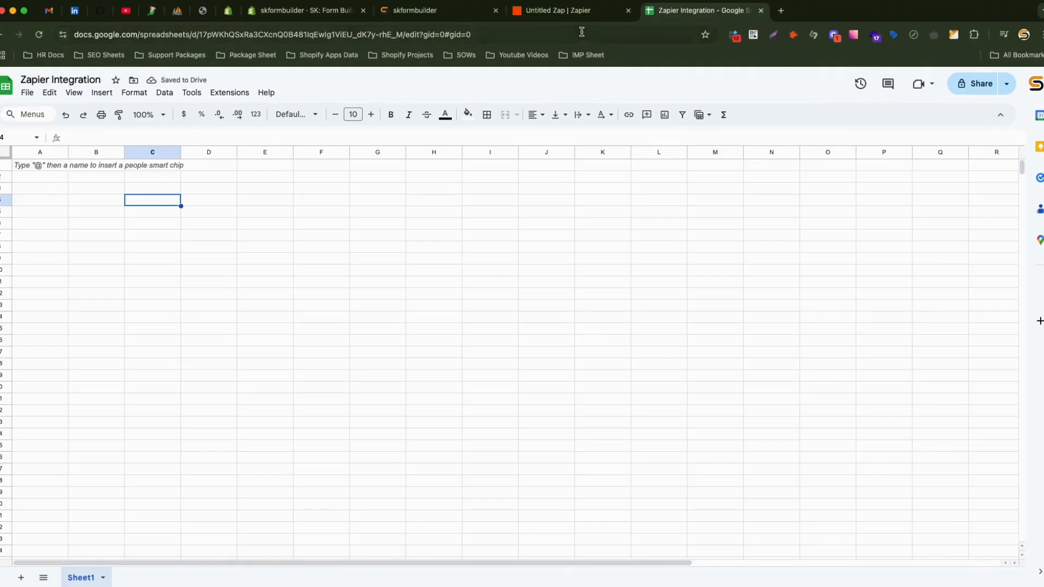
pyautogui.click(561, 11)
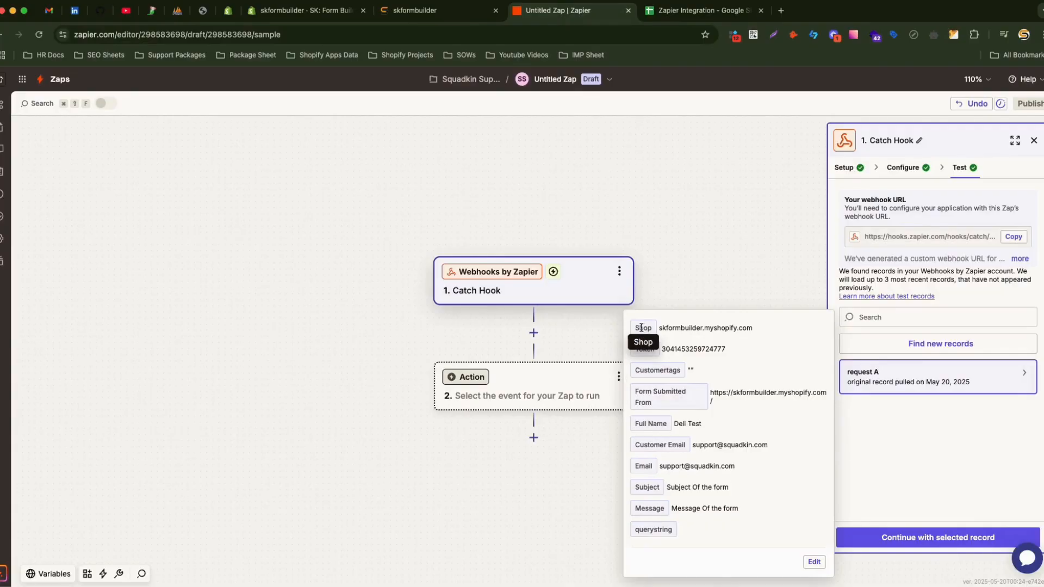
# Enter header 'Shop' in A1 and copy the 'Form Submitted From' label into B1.
pyautogui.click(699, 10)
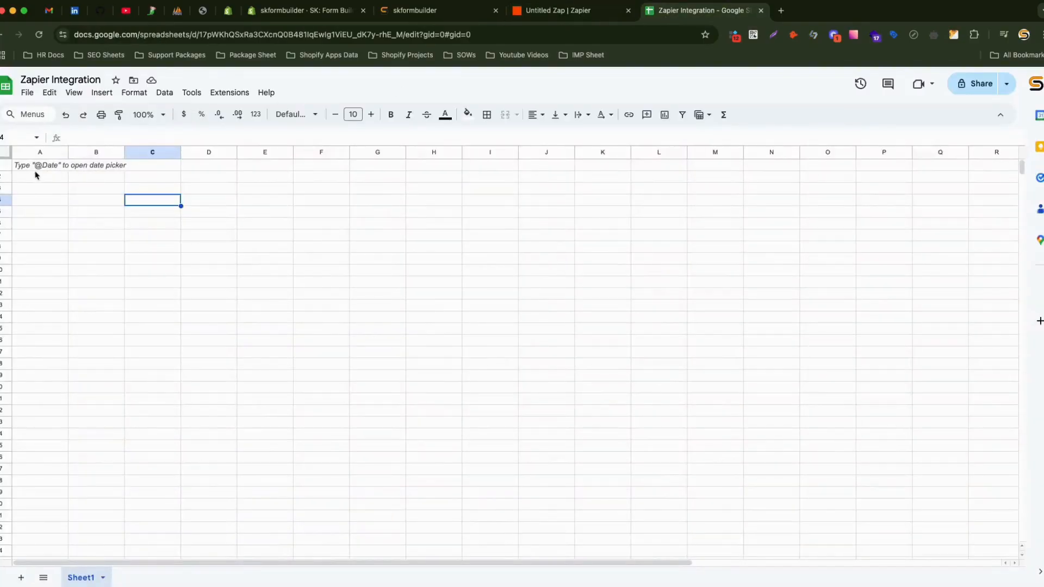
pyautogui.click(47, 166)
pyautogui.write('Shop')
pyautogui.hotkey('ctrl', 'shift', 'Tab')
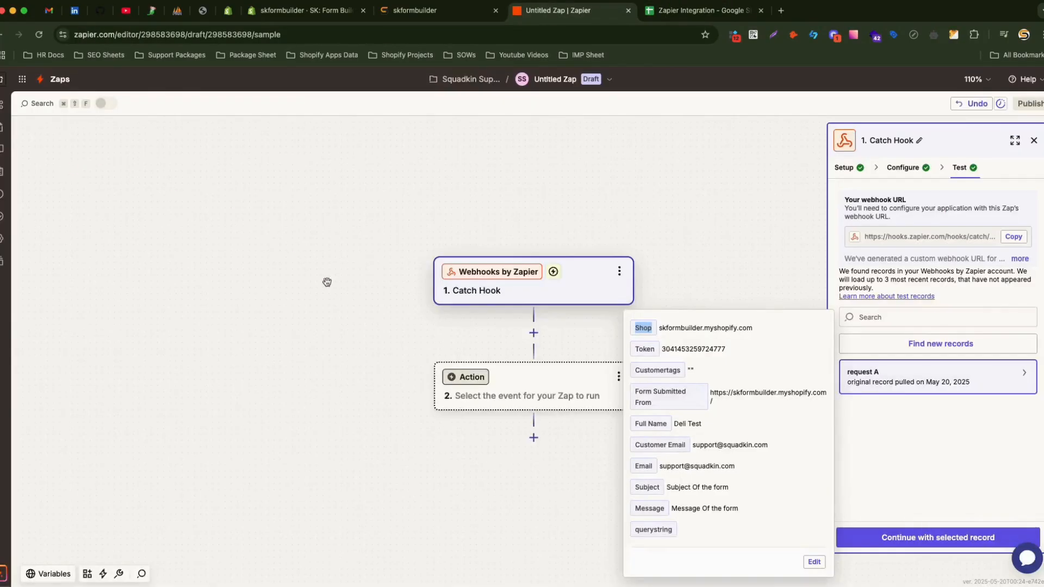
pyautogui.tripleClick(643, 400)
pyautogui.hotkey('ctrl', 'Tab')
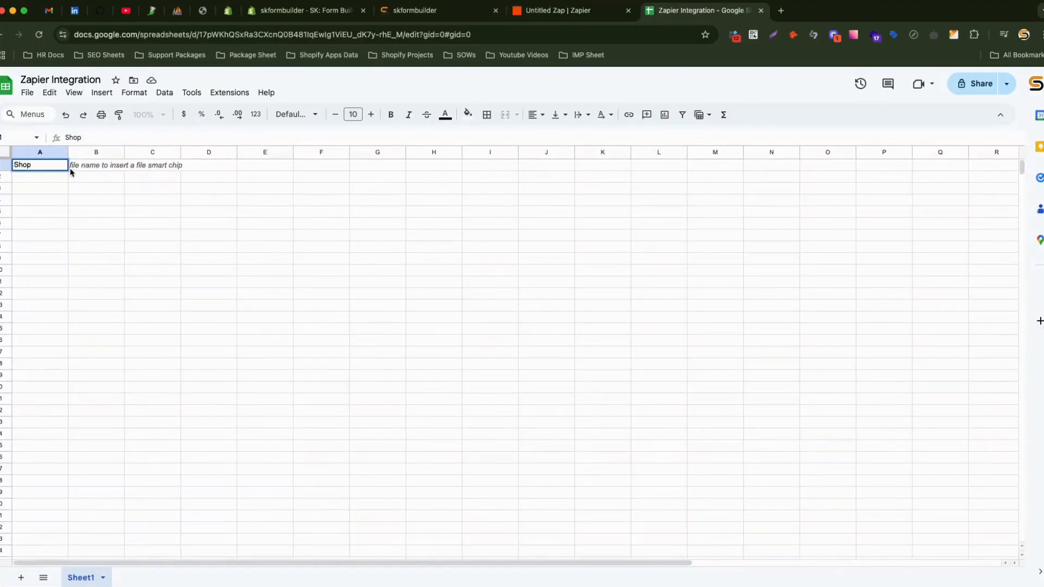
pyautogui.press('Tab')
pyautogui.press('super+v')
# Copy the 'Full Name' and 'Customer Email' labels into headers C1 and D1.
pyautogui.hotkey('ctrl', 'shift', 'Tab')
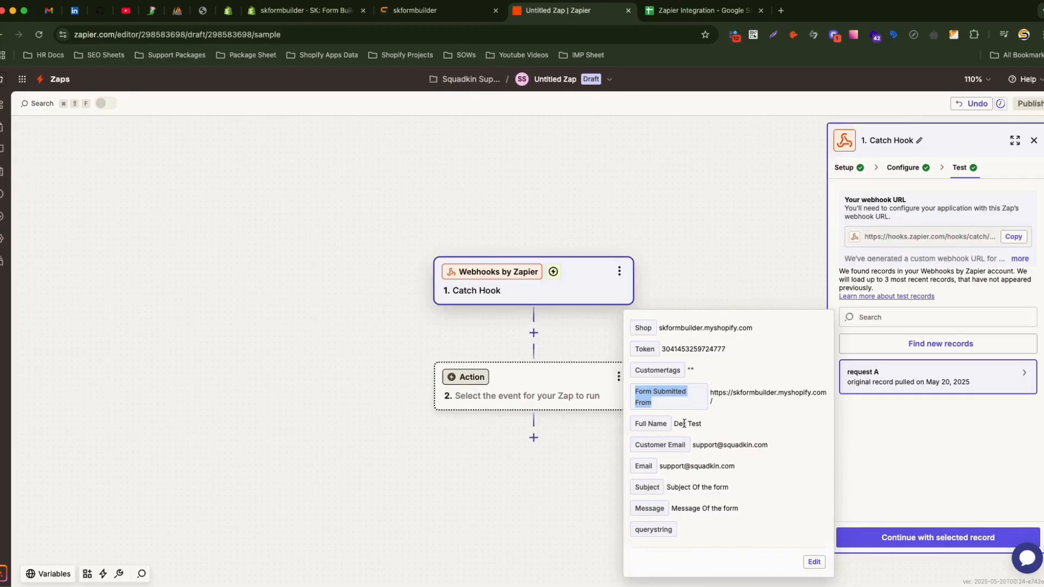
pyautogui.click(642, 424)
pyautogui.moveTo(642, 424); pyautogui.dragTo(654, 425)
pyautogui.hotkey('ctrl', 'c')
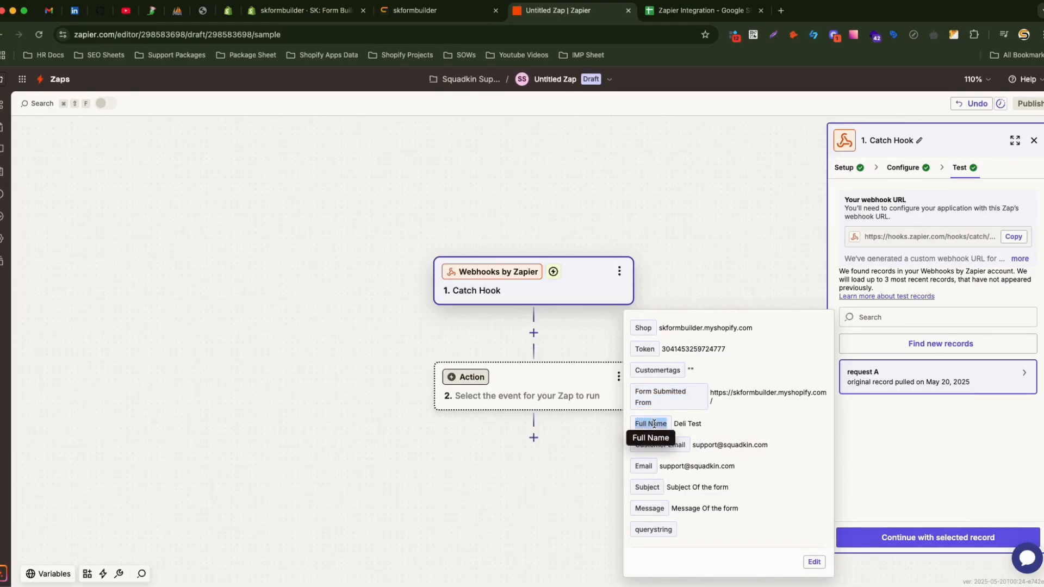
pyautogui.hotkey('ctrl', 'Tab')
pyautogui.click(155, 169)
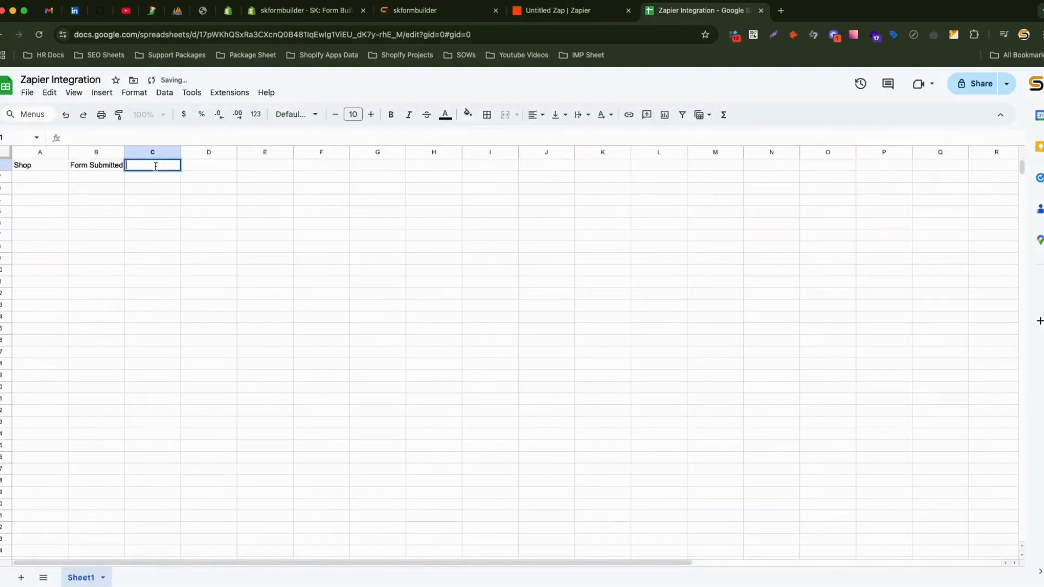
pyautogui.hotkey('ctrl', 'v')
pyautogui.hotkey('ctrl', 'shift', 'Tab')
pyautogui.moveTo(634, 445); pyautogui.dragTo(671, 447)
pyautogui.hotkey('ctrl', 'c')
pyautogui.hotkey('ctrl', 'Tab')
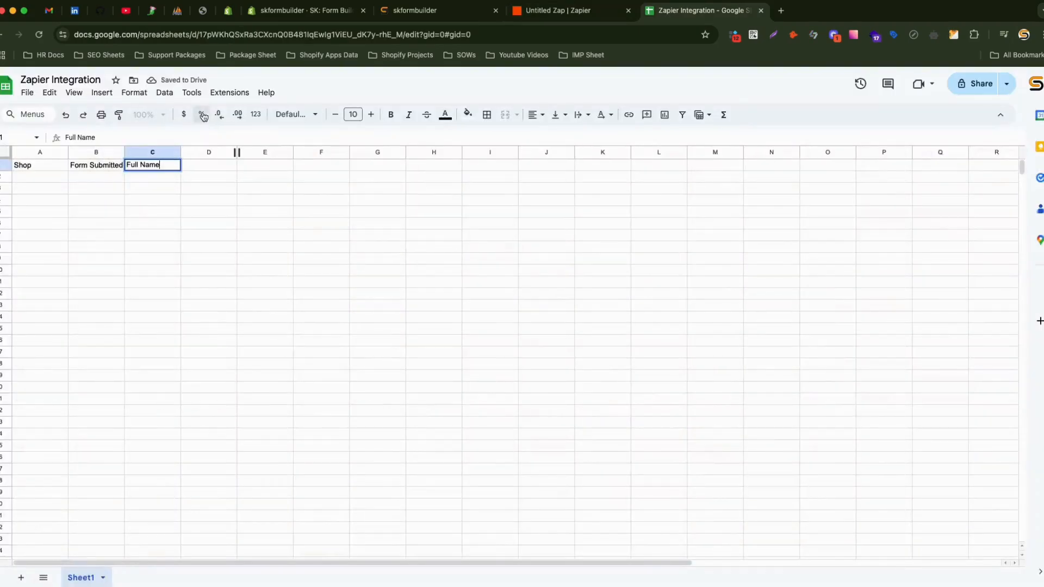
pyautogui.click(203, 166)
pyautogui.hotkey('ctrl', 'v')
# Copy the 'Email' and 'Subject' labels into headers E1 and F1.
pyautogui.hotkey('ctrl', 'shift', 'Tab')
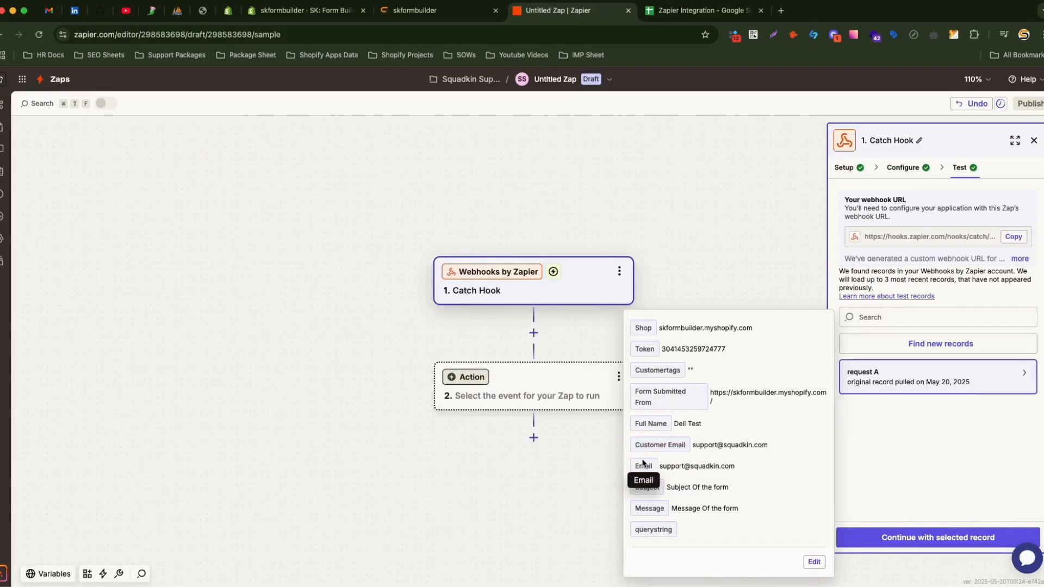
pyautogui.doubleClick(644, 466)
pyautogui.hotkey('ctrl', 'c')
pyautogui.hotkey('ctrl', 'Tab')
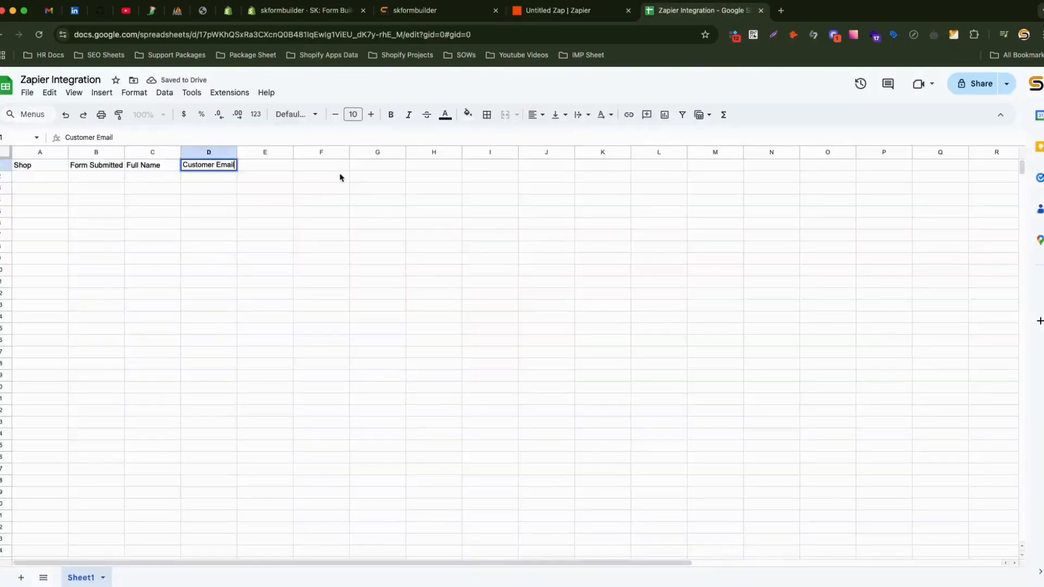
pyautogui.doubleClick(275, 165)
pyautogui.hotkey('ctrl', 'v')
pyautogui.hotkey('ctrl', 'shift', 'Tab')
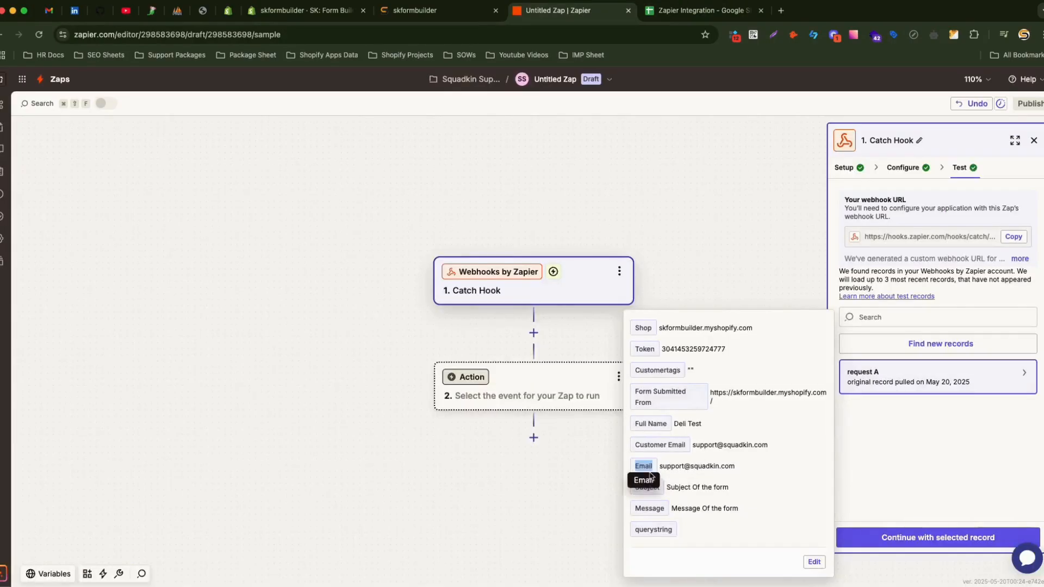
pyautogui.doubleClick(642, 486)
pyautogui.hotkey('ctrl', 'c')
pyautogui.hotkey('ctrl', 'Tab')
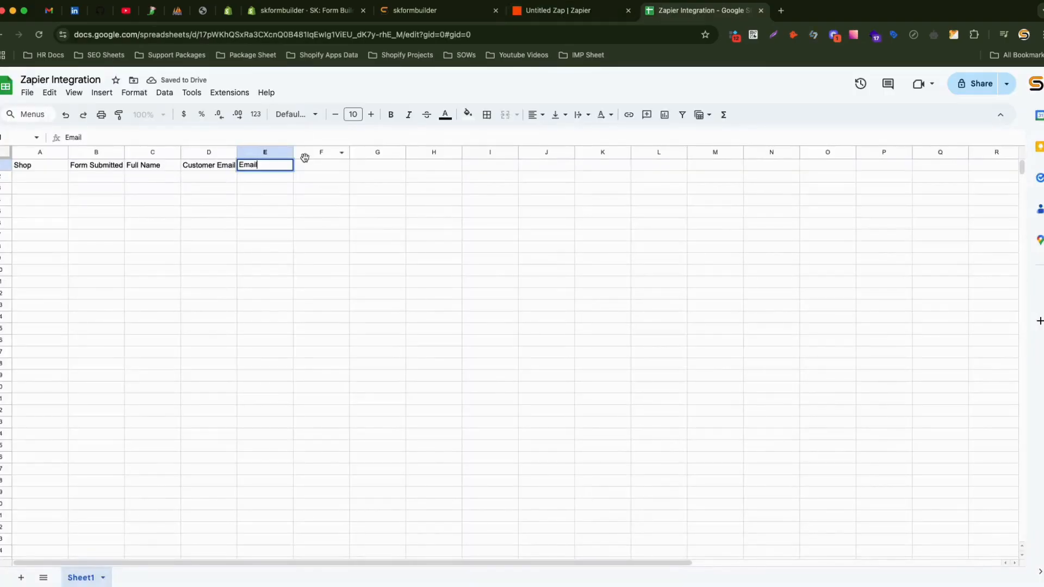
pyautogui.press('Tab')
pyautogui.hotkey('ctrl', 'v')
pyautogui.hotkey('ctrl', 'shift', 'Tab')
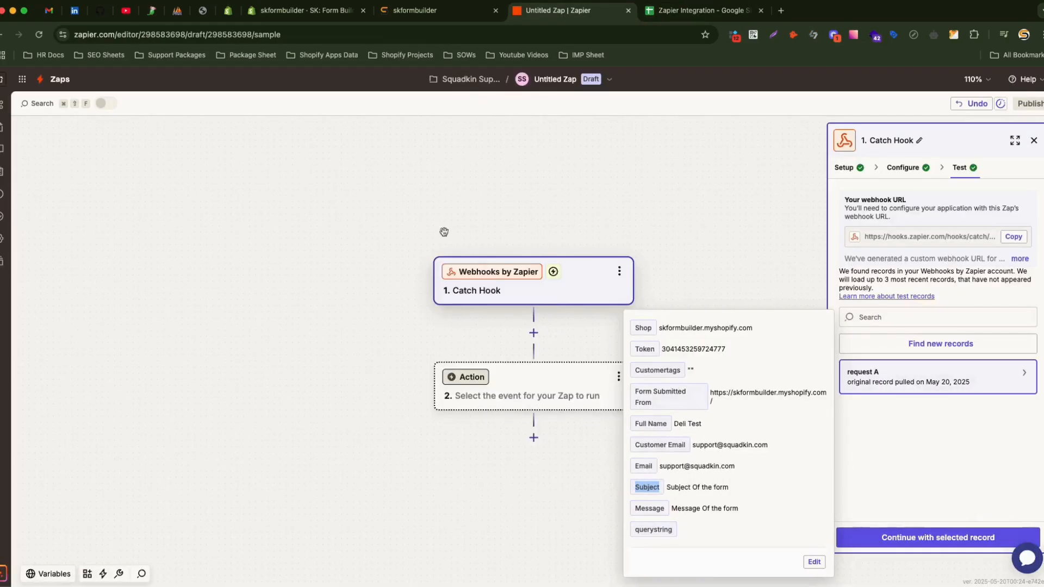
# Add 'Message' as the G1 header and close the sample record's details.
pyautogui.doubleClick(648, 508)
pyautogui.hotkey('ctrl', 'c')
pyautogui.hotkey('ctrl', 'Tab')
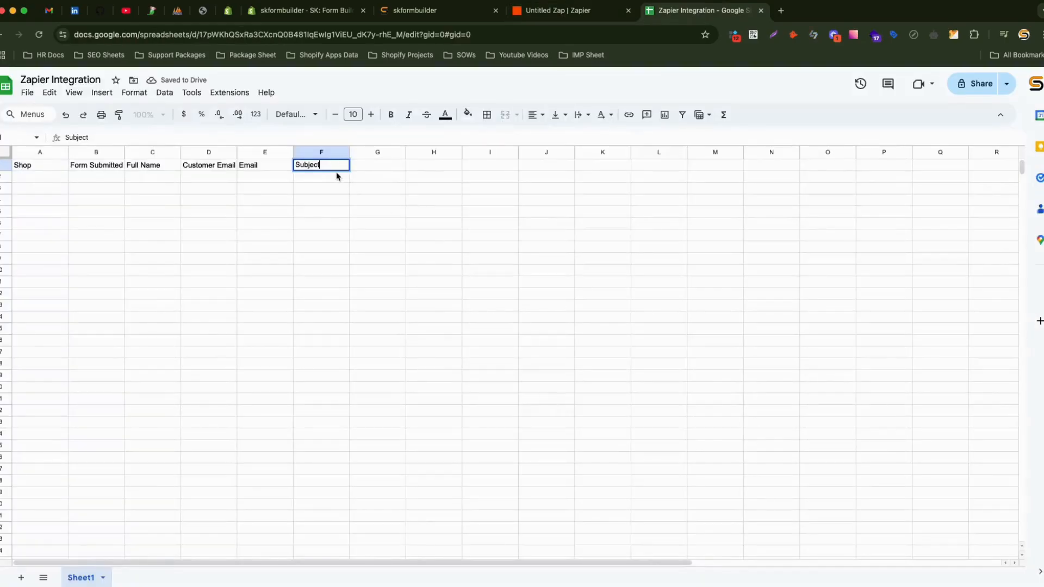
pyautogui.press('Tab')
pyautogui.hotkey('ctrl', 'v')
pyautogui.hotkey('ctrl', 'shift', 'Tab')
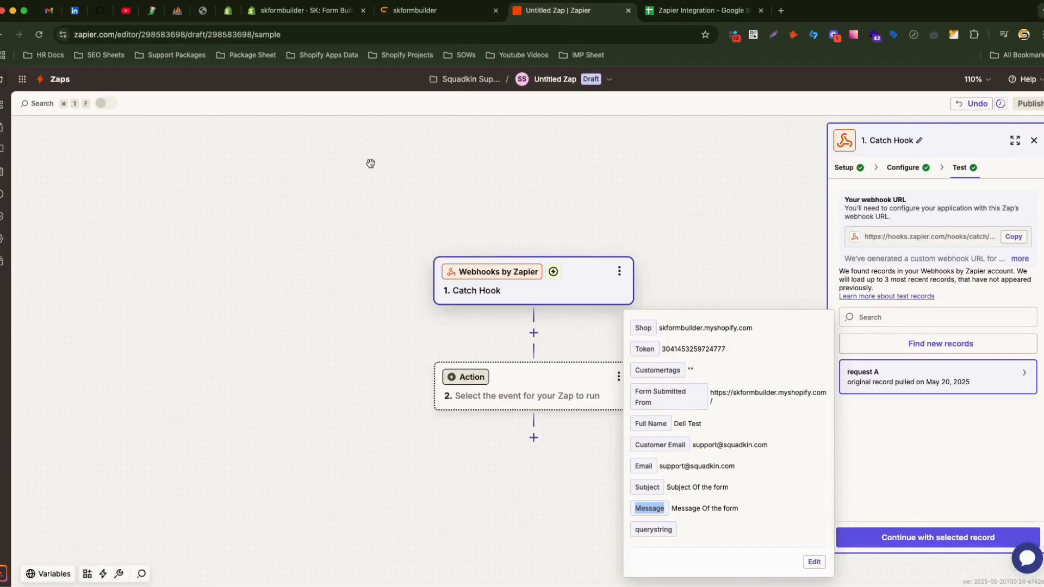
pyautogui.click(738, 485)
pyautogui.click(930, 492)
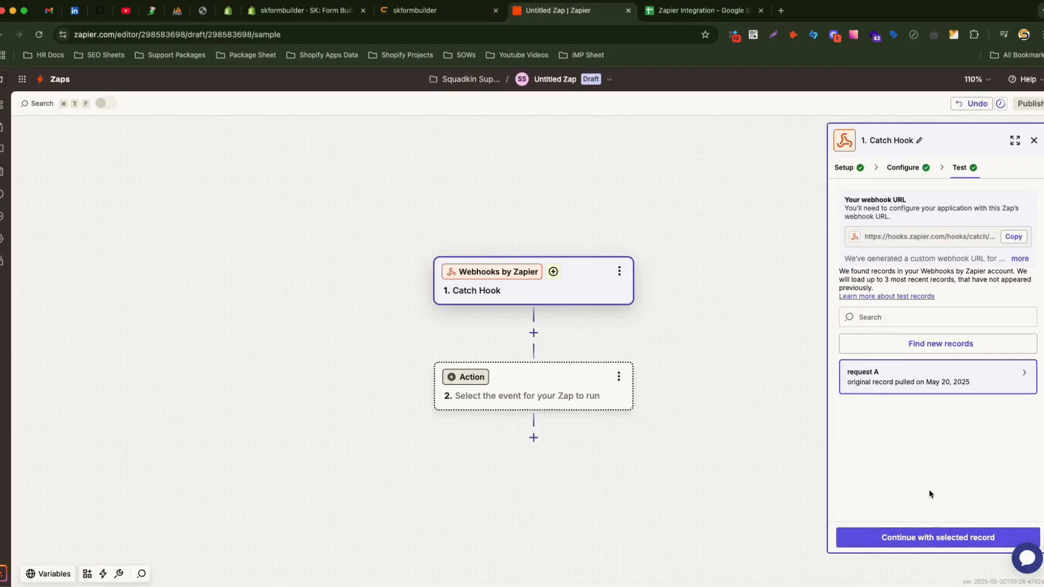
# Add a Google Sheets 'Create Spreadsheet Row' action, keeping the connected Google account.
pyautogui.click(948, 539)
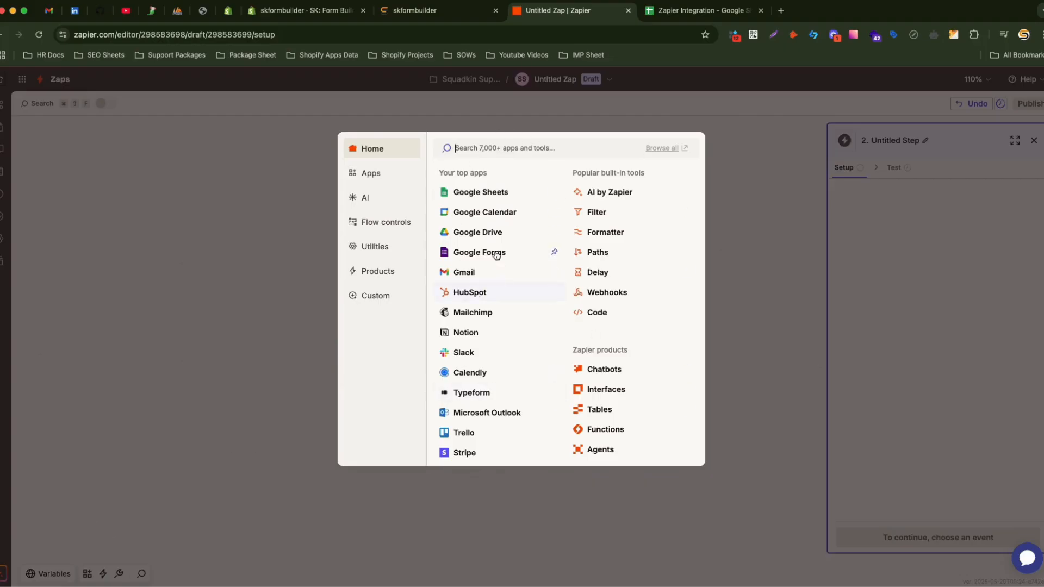
pyautogui.click(481, 193)
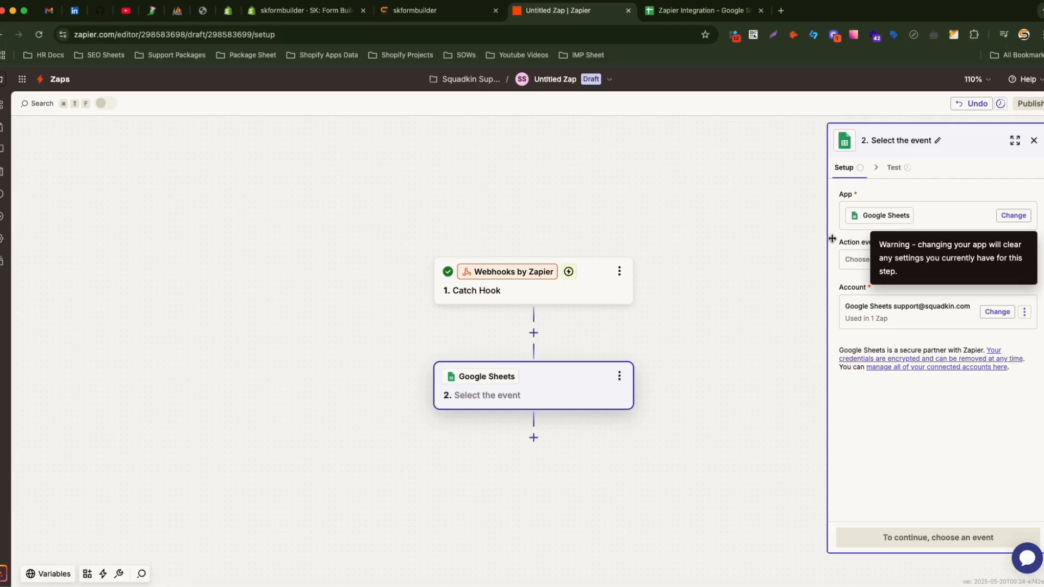
pyautogui.click(898, 261)
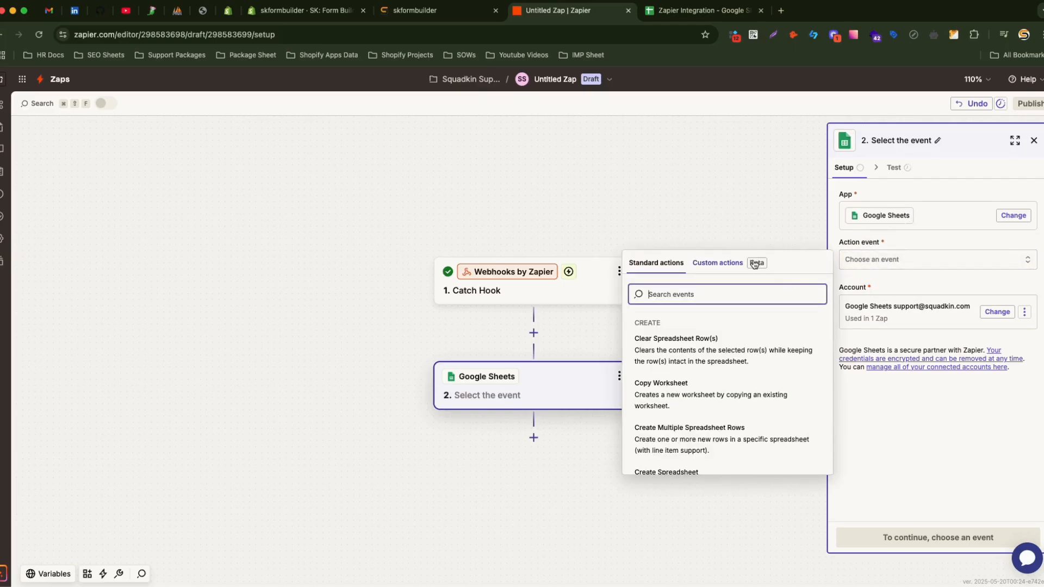
pyautogui.scroll(-3, 738, 404)
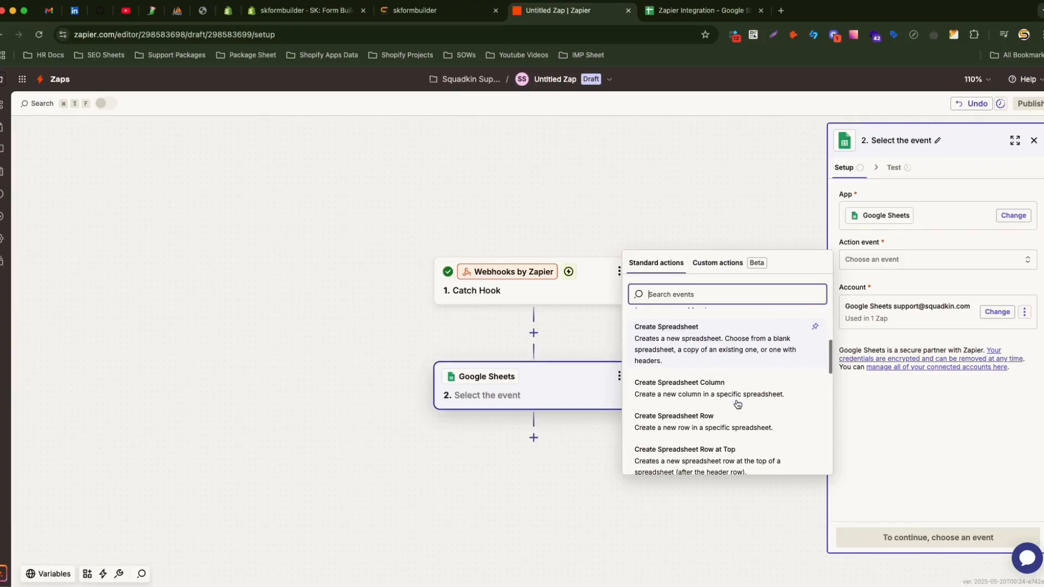
pyautogui.click(754, 428)
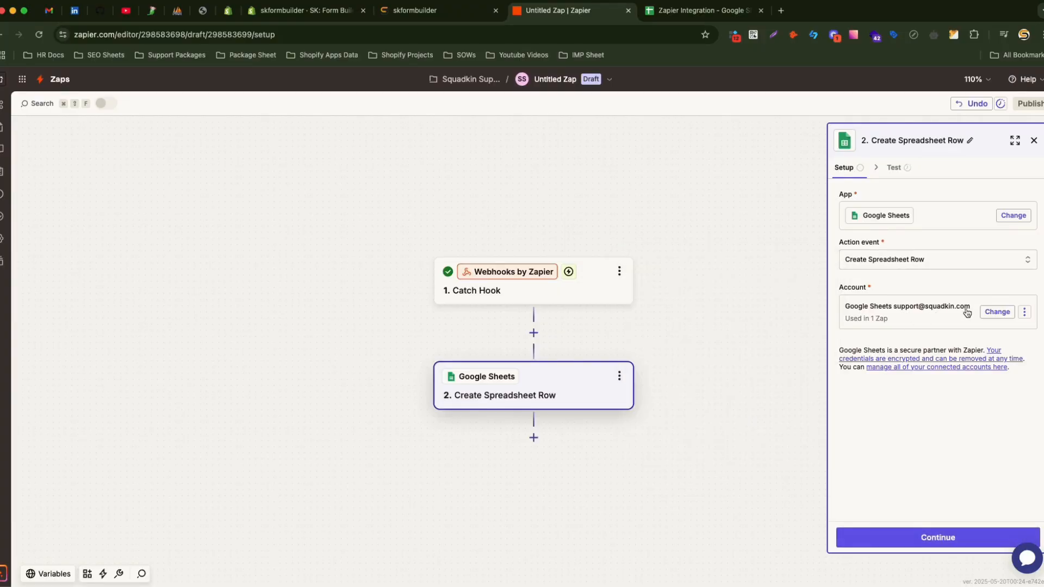
pyautogui.click(996, 313)
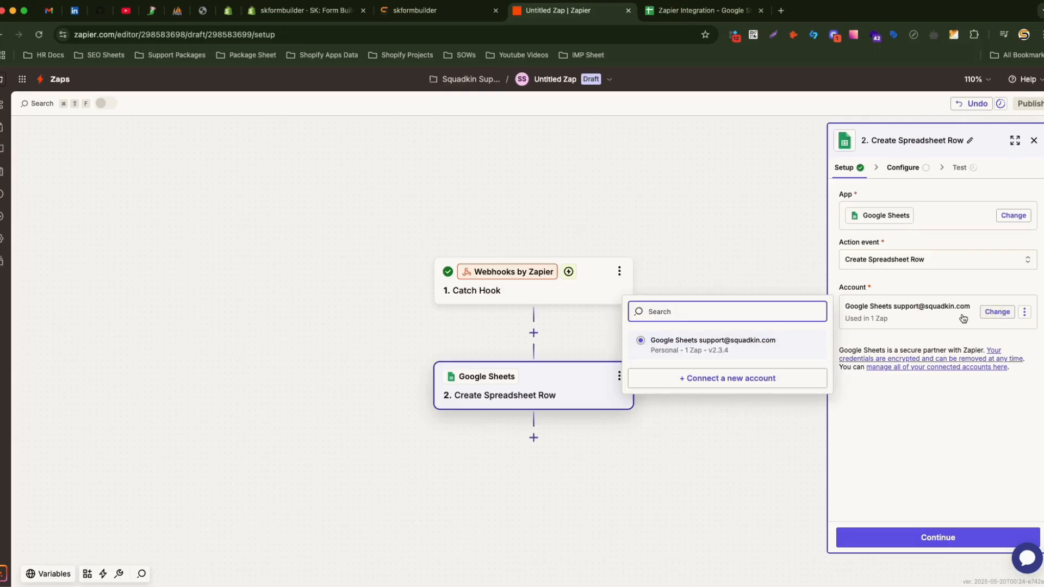
pyautogui.click(927, 413)
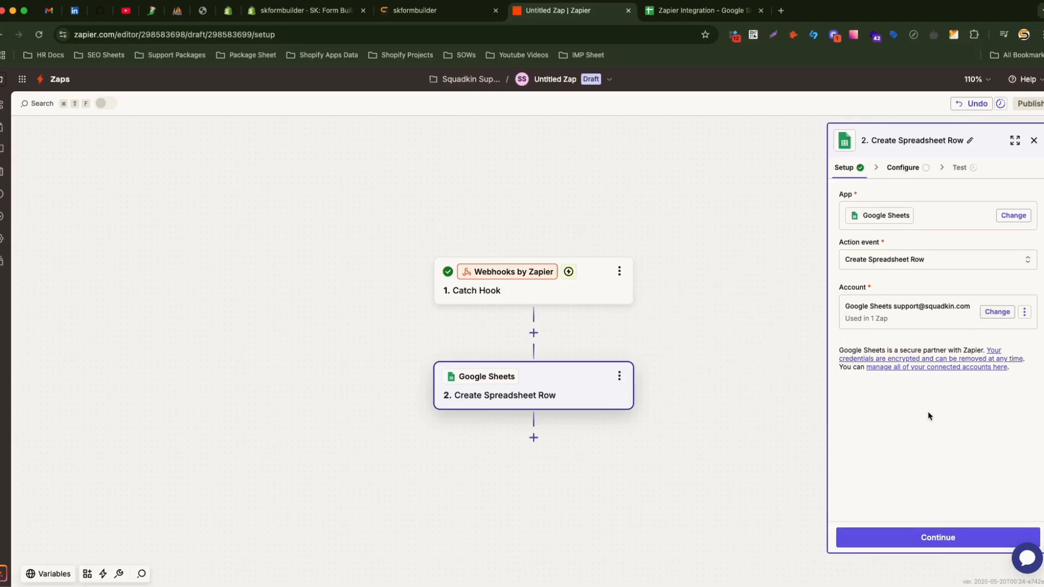
pyautogui.click(950, 538)
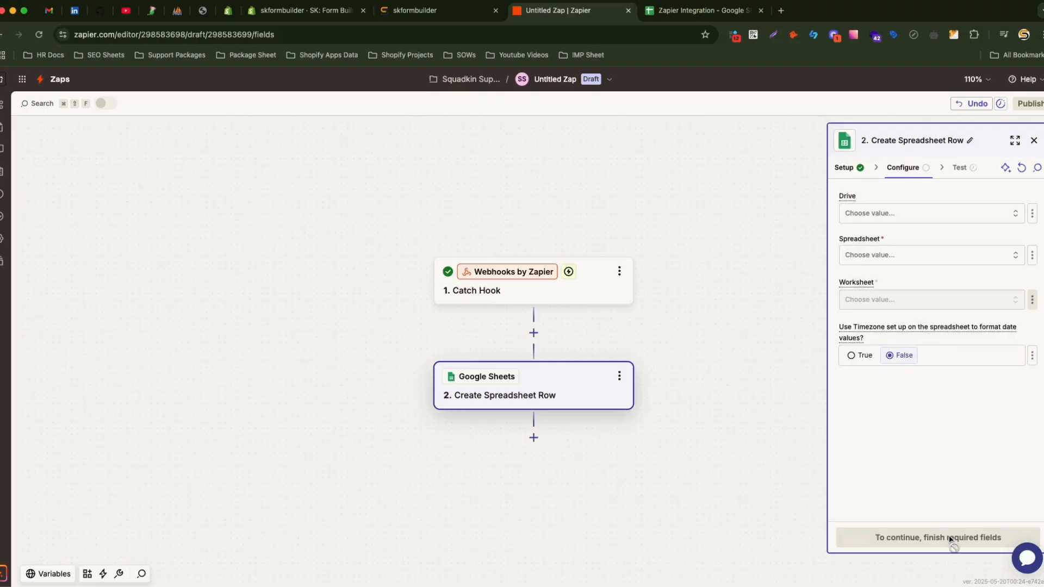
# Point the row action at My Google Drive, the Zapier Integration spreadsheet and Sheet1.
pyautogui.click(884, 218)
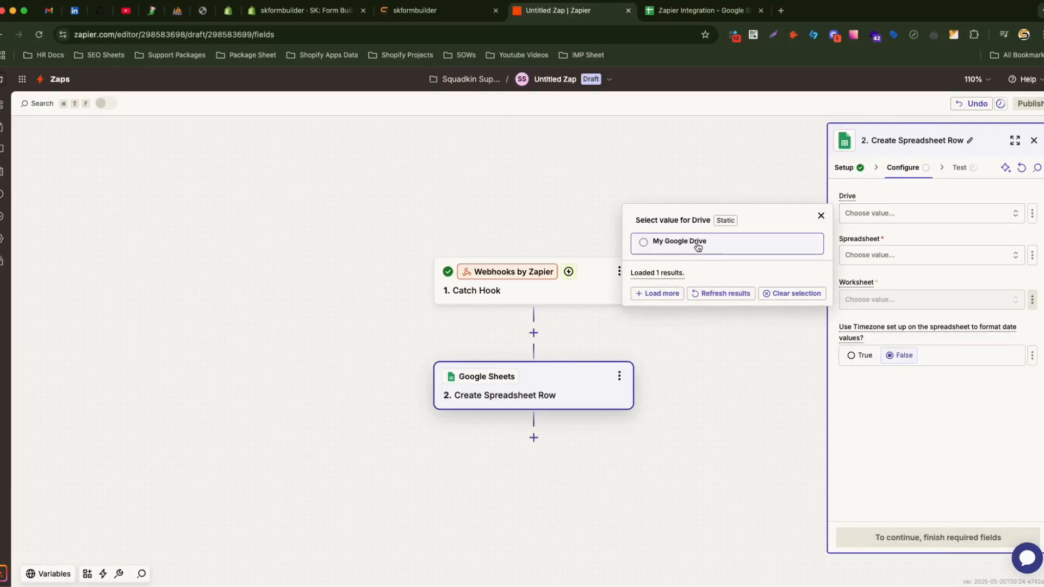
pyautogui.click(686, 240)
pyautogui.click(886, 255)
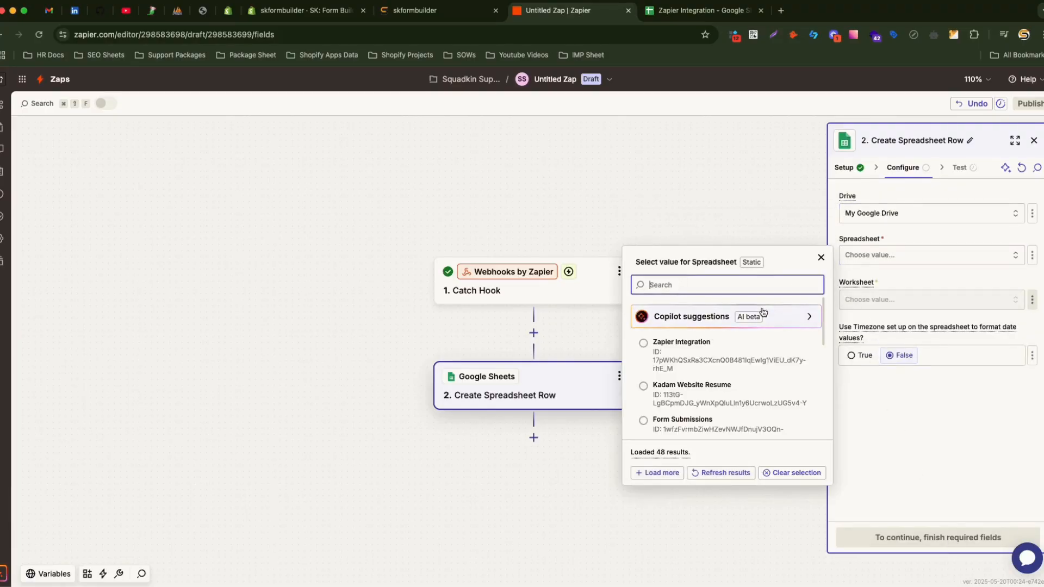
pyautogui.click(711, 354)
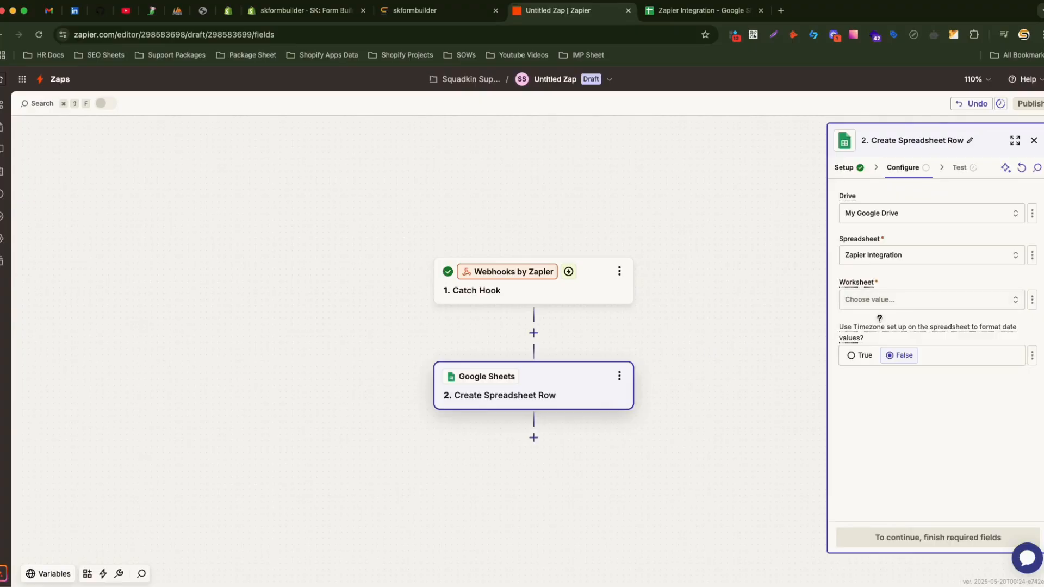
pyautogui.click(916, 300)
pyautogui.click(697, 330)
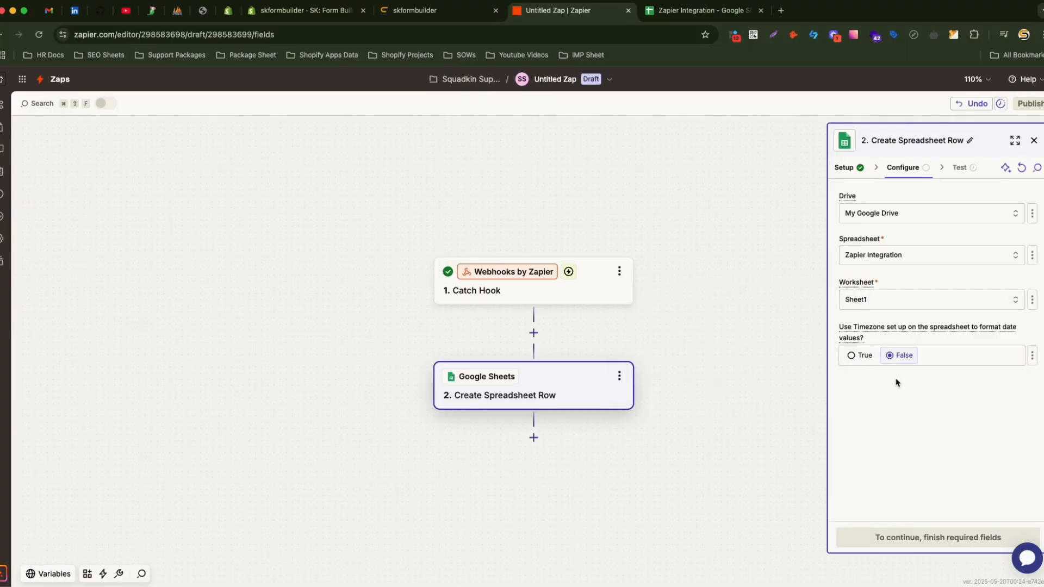
# Compare the Zapier Integration sheet's headers with the Shop through Subject fields now listed.
pyautogui.click(888, 298)
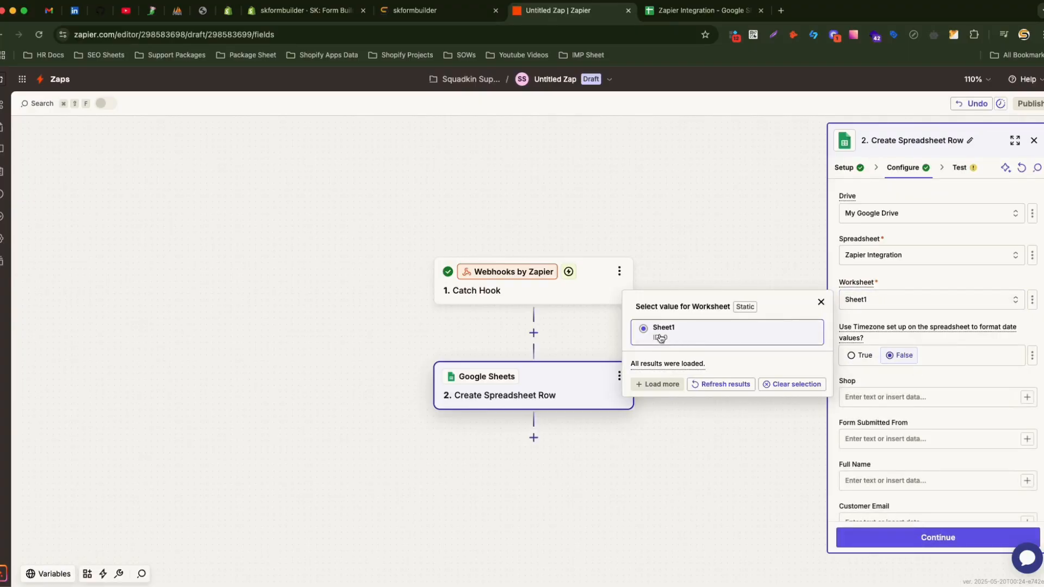
pyautogui.hotkey('ctrl', 'Tab')
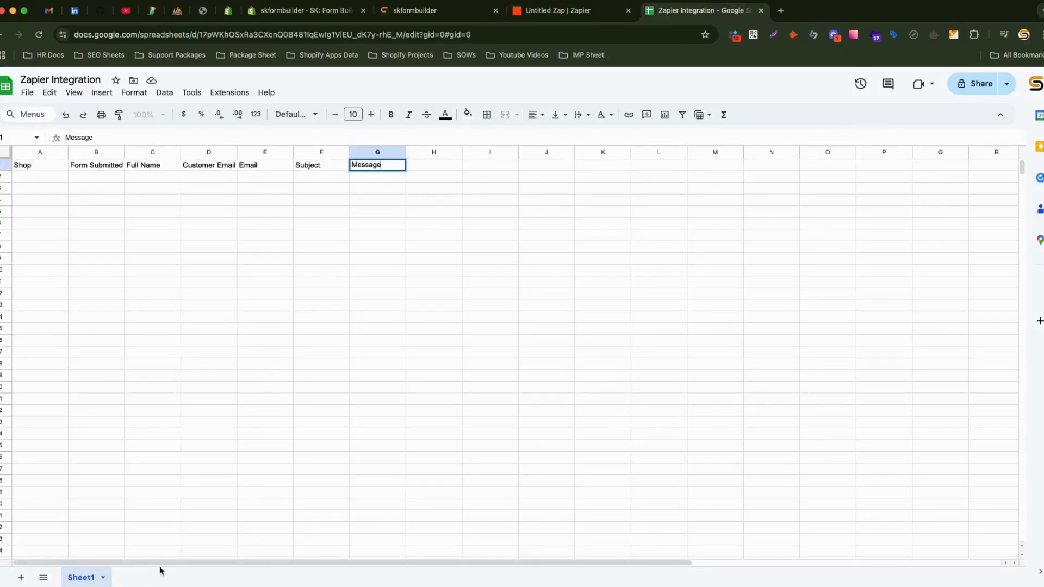
pyautogui.hotkey('ctrl', 'shift', 'Tab')
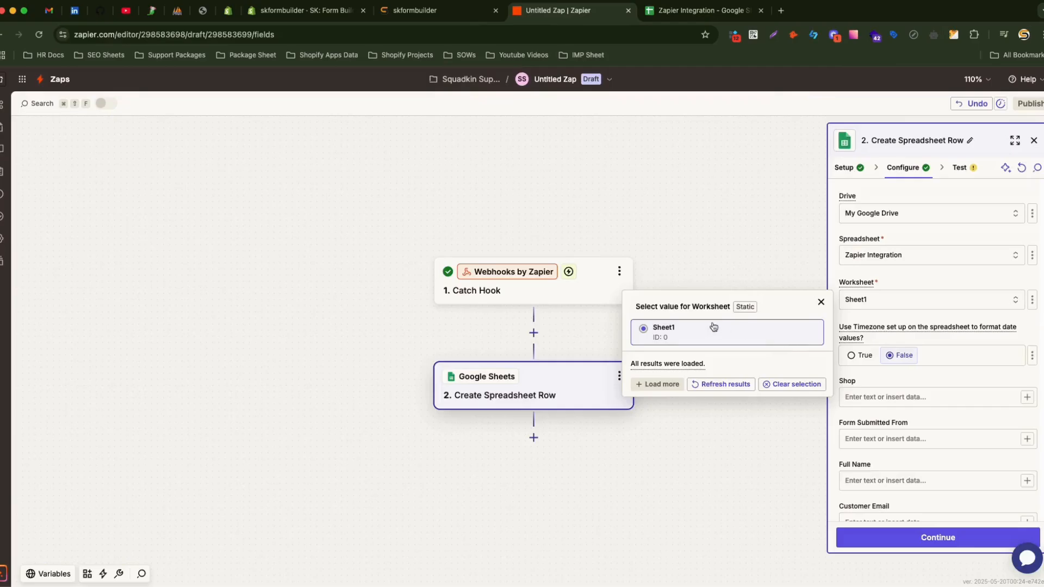
pyautogui.click(862, 308)
pyautogui.scroll(-1, 879, 352)
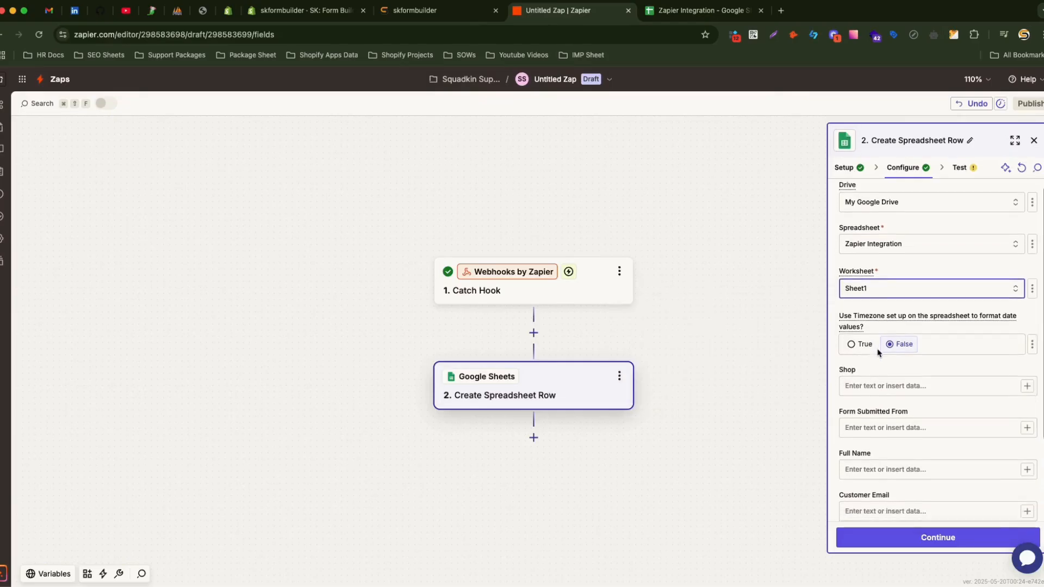
pyautogui.scroll(-3, 895, 507)
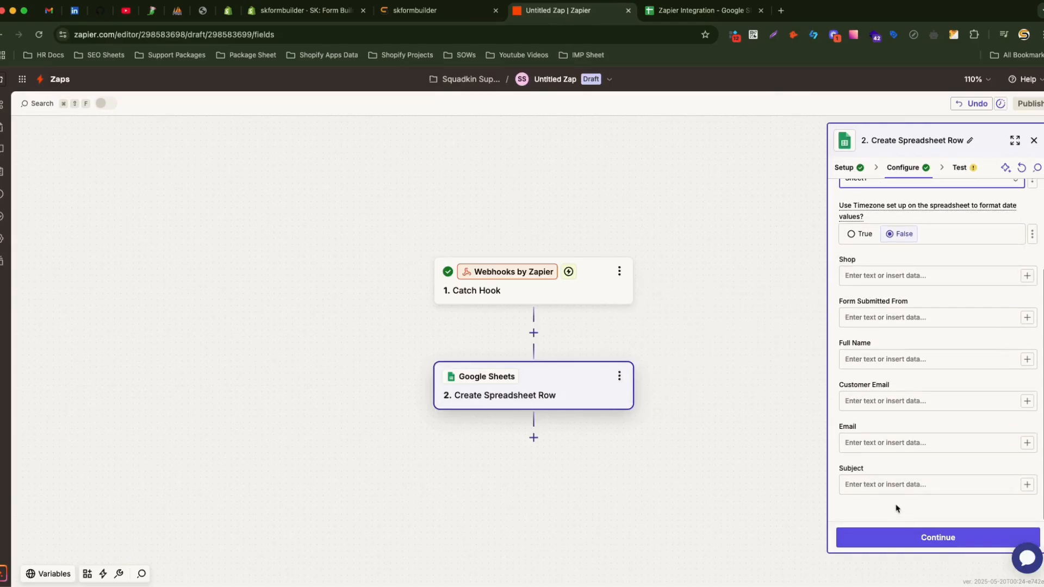
pyautogui.hotkey('ctrl', 'Tab')
pyautogui.hotkey('ctrl', 'shift', 'Tab')
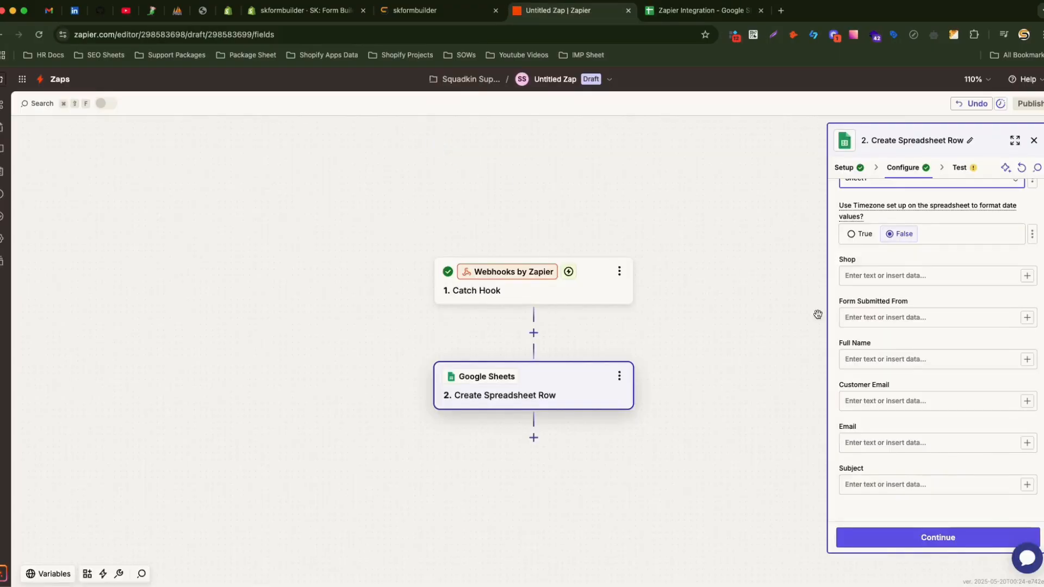
pyautogui.scroll(1, 892, 322)
pyautogui.click(897, 300)
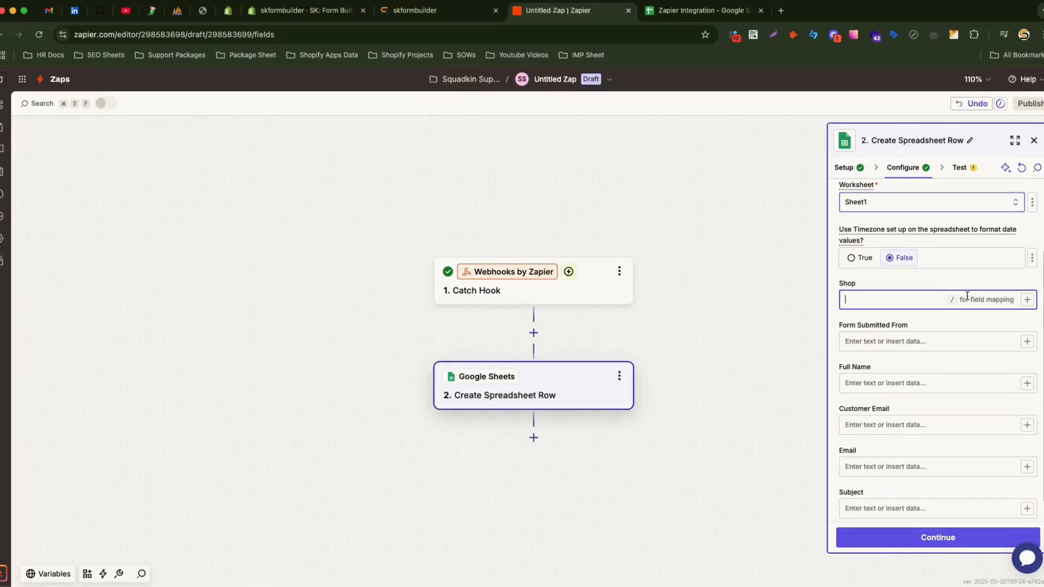
# Map the Catch Hook Shop, Form Submitted From and Full Name values into their fields.
pyautogui.click(1027, 299)
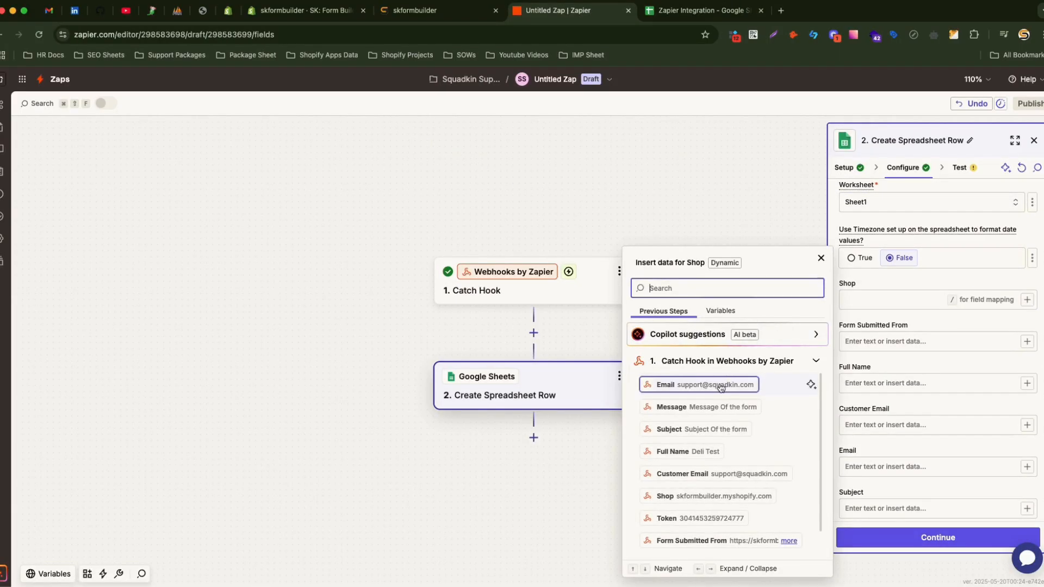
pyautogui.scroll(-1, 721, 387)
pyautogui.scroll(1, 667, 511)
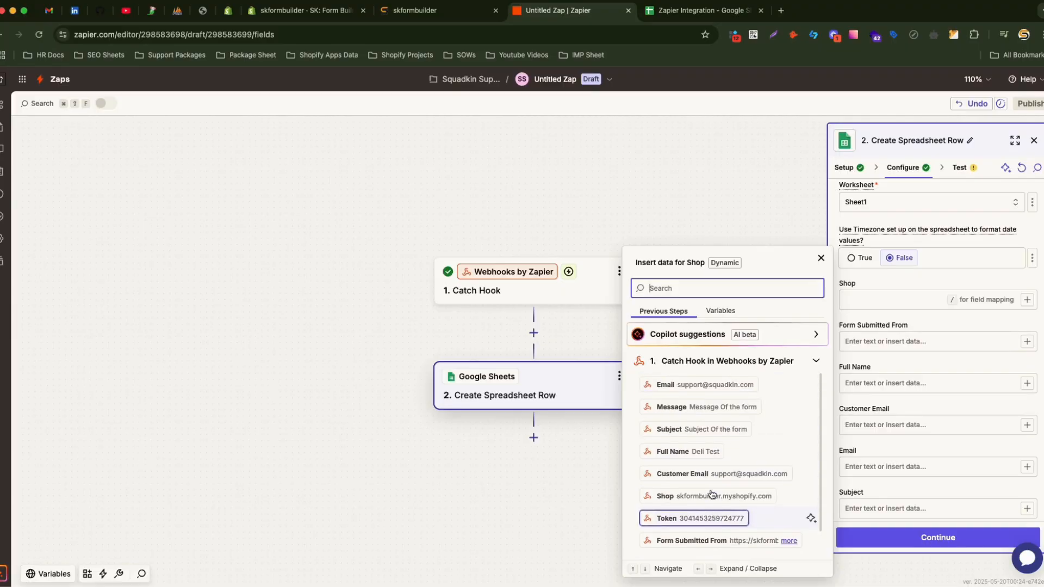
pyautogui.click(707, 496)
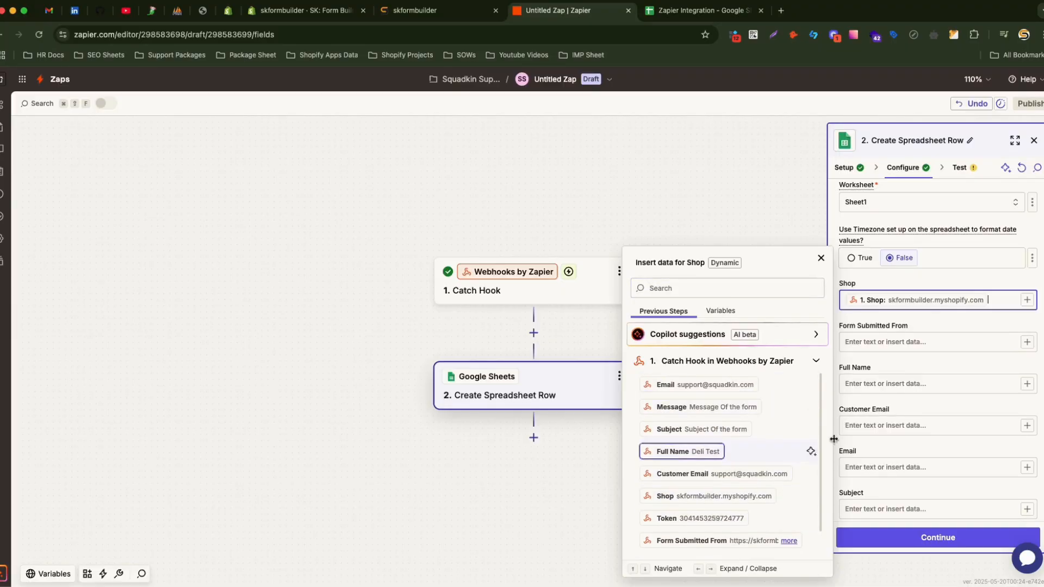
pyautogui.click(1028, 343)
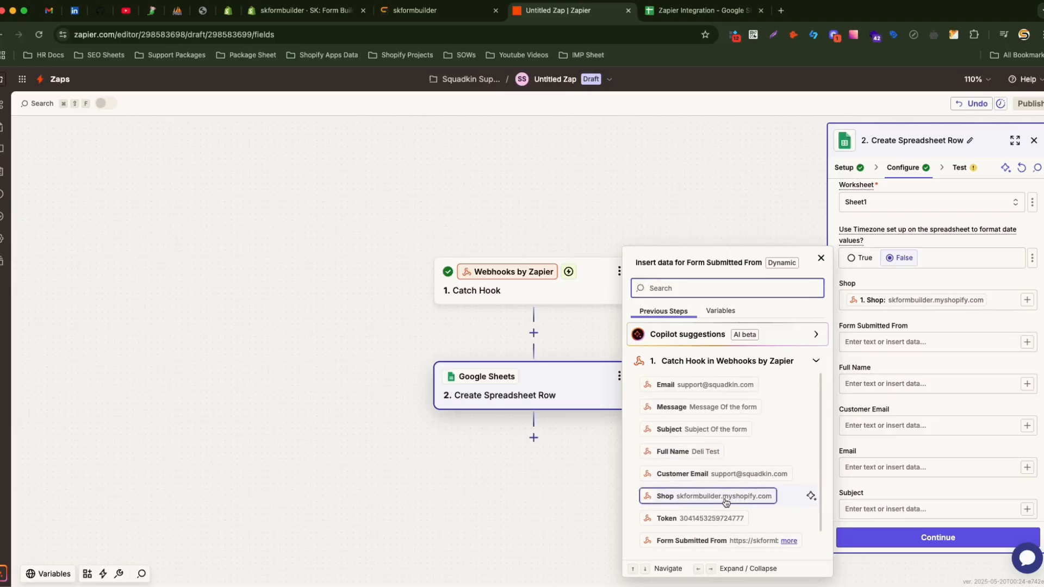
pyautogui.click(721, 542)
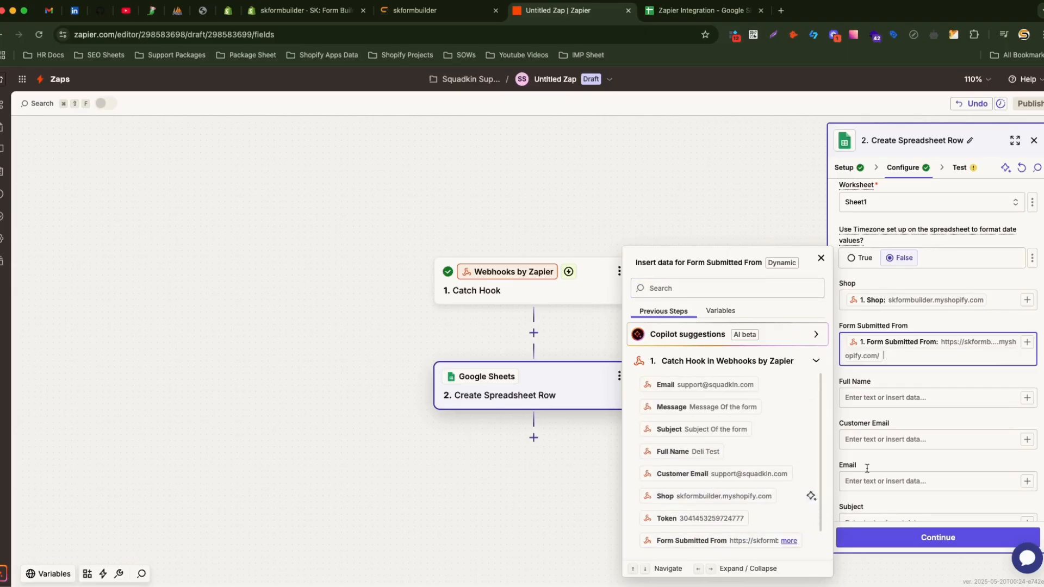
pyautogui.click(1028, 398)
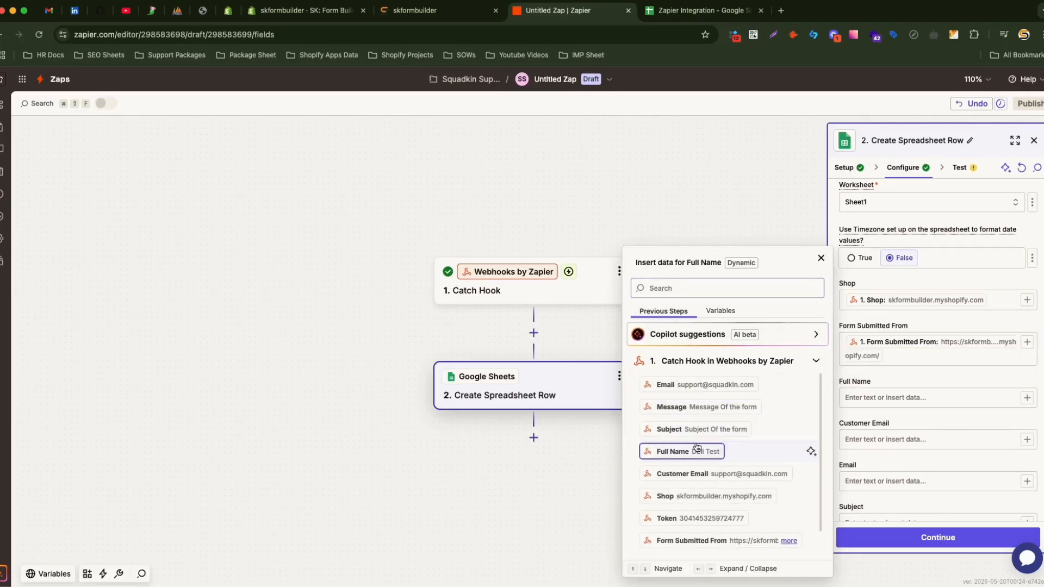
pyautogui.click(697, 451)
# Map the Catch Hook Customer Email, Email and Subject values into their fields.
pyautogui.click(1026, 442)
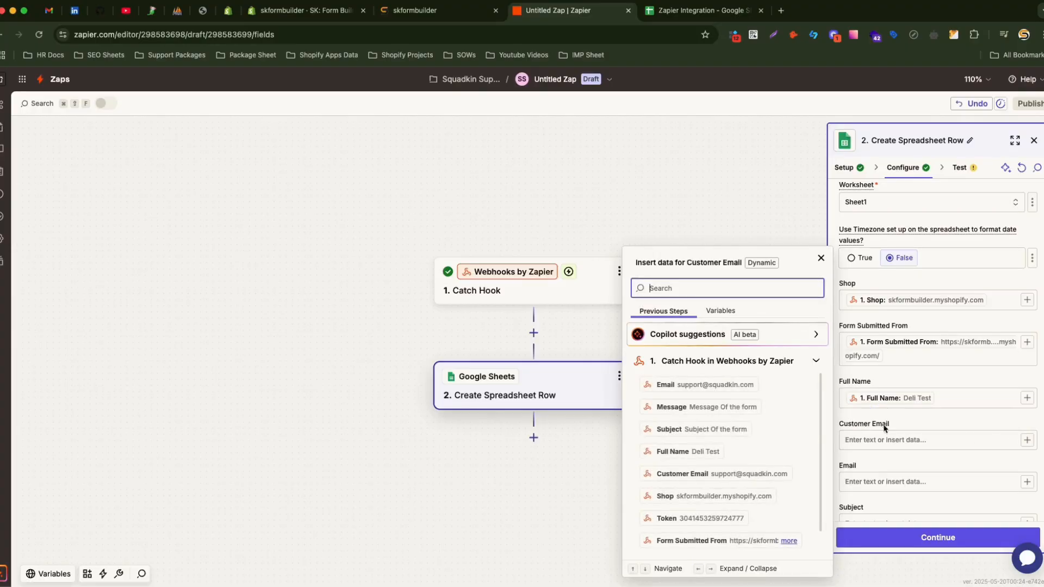
pyautogui.click(707, 474)
pyautogui.click(992, 481)
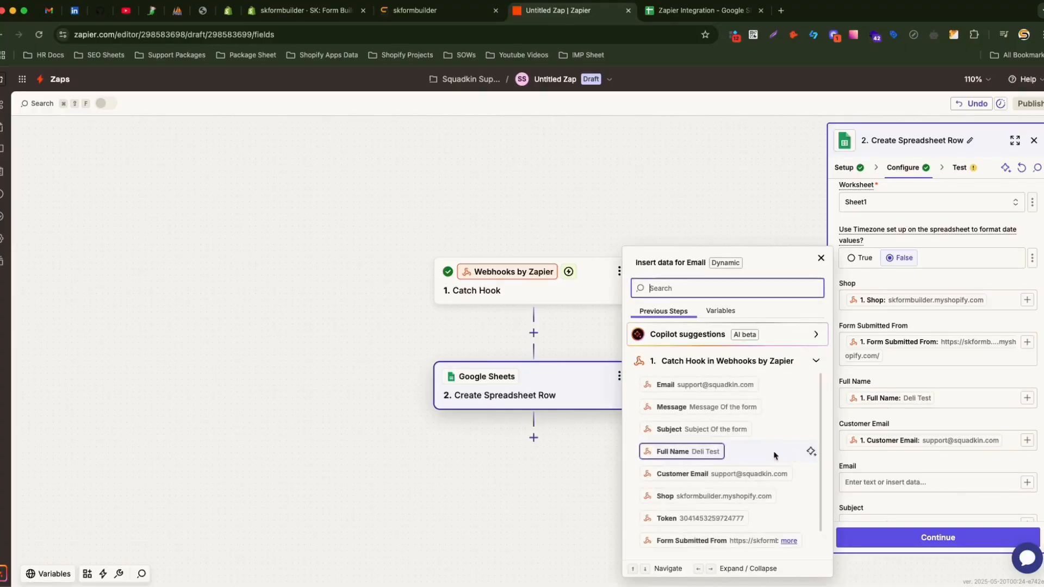
pyautogui.click(692, 385)
pyautogui.scroll(-2, 999, 473)
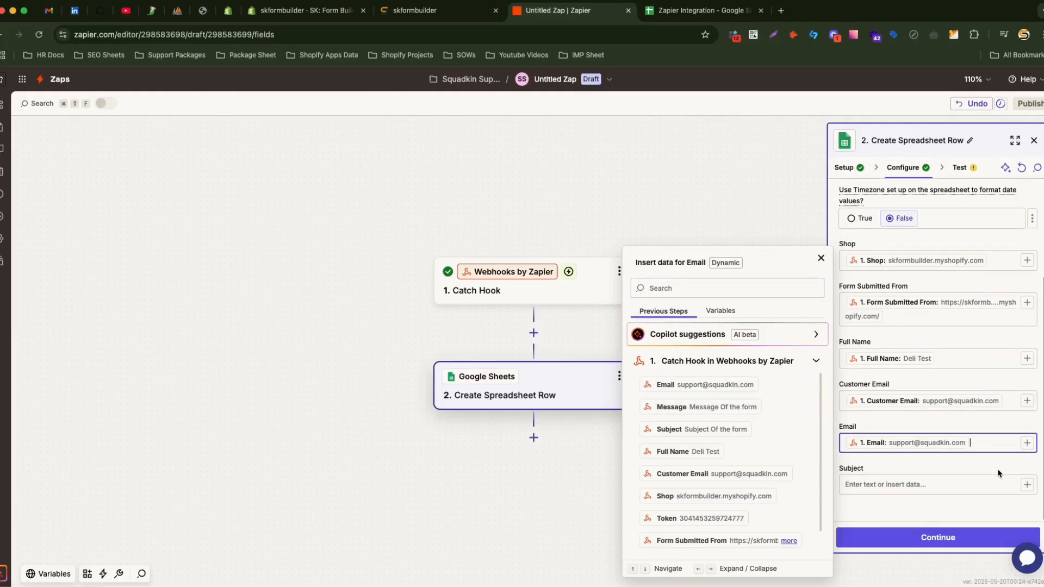
pyautogui.click(1026, 485)
pyautogui.click(1027, 487)
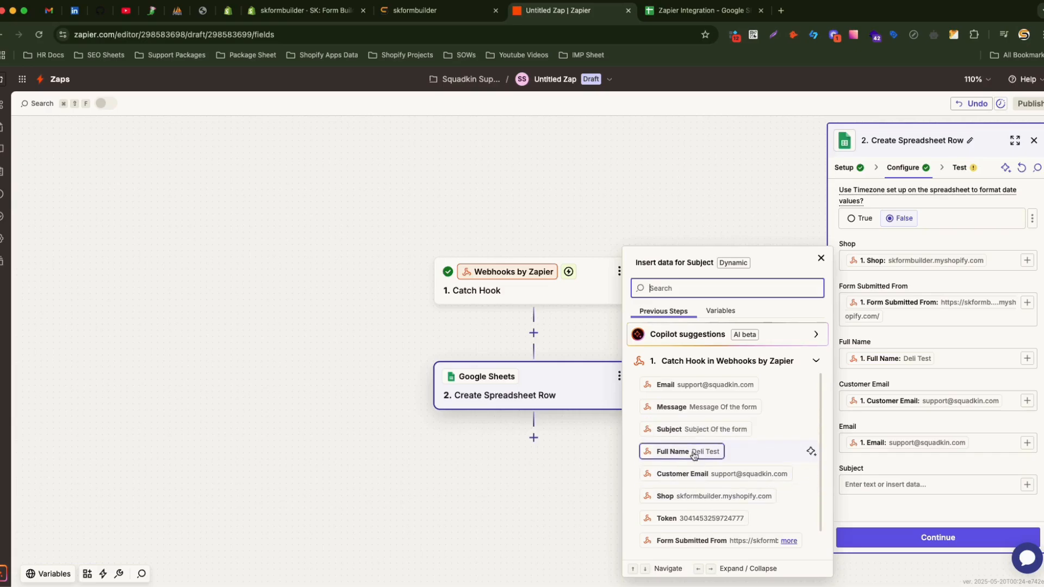
pyautogui.click(668, 430)
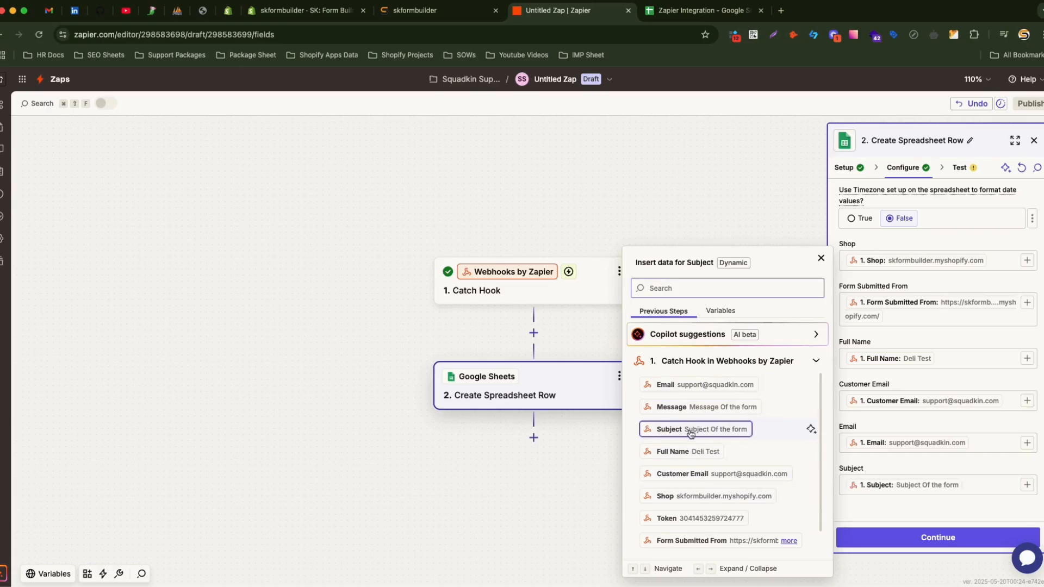
pyautogui.click(968, 512)
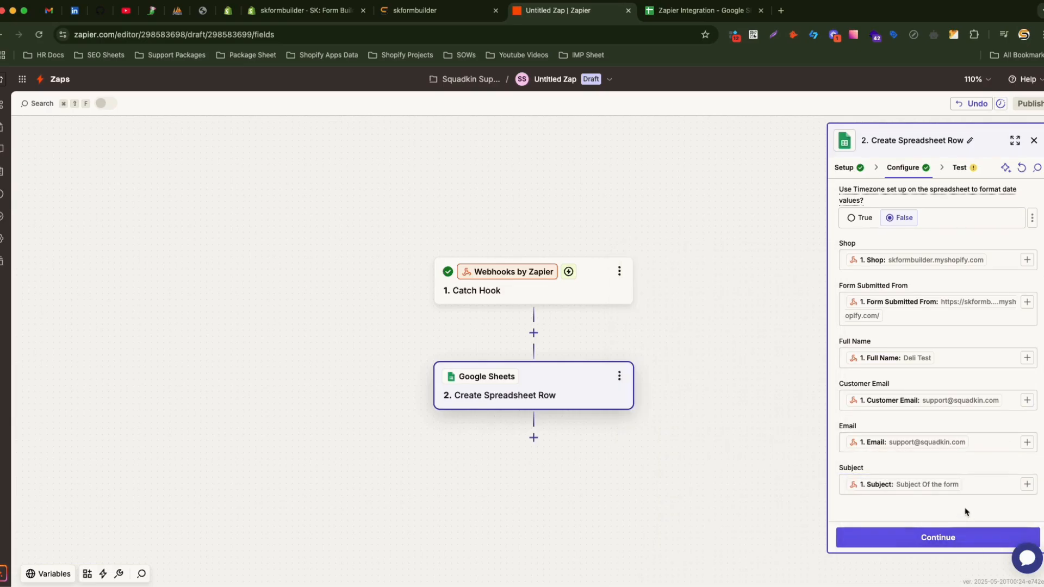
# Check the Message column header in G1 of the Zapier Integration sheet.
pyautogui.hotkey('ctrl', 'Tab')
pyautogui.click(855, 458)
pyautogui.hotkey('ctrl', 'shift', 'Tab')
# Test the spreadsheet-row step and confirm the sample row appears in the sheet.
pyautogui.click(935, 540)
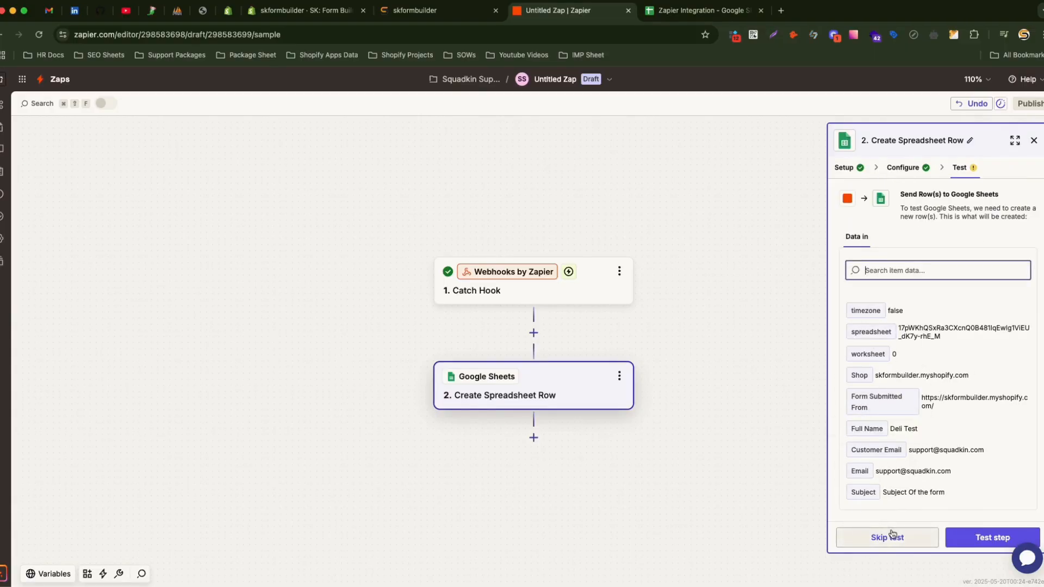
pyautogui.click(992, 538)
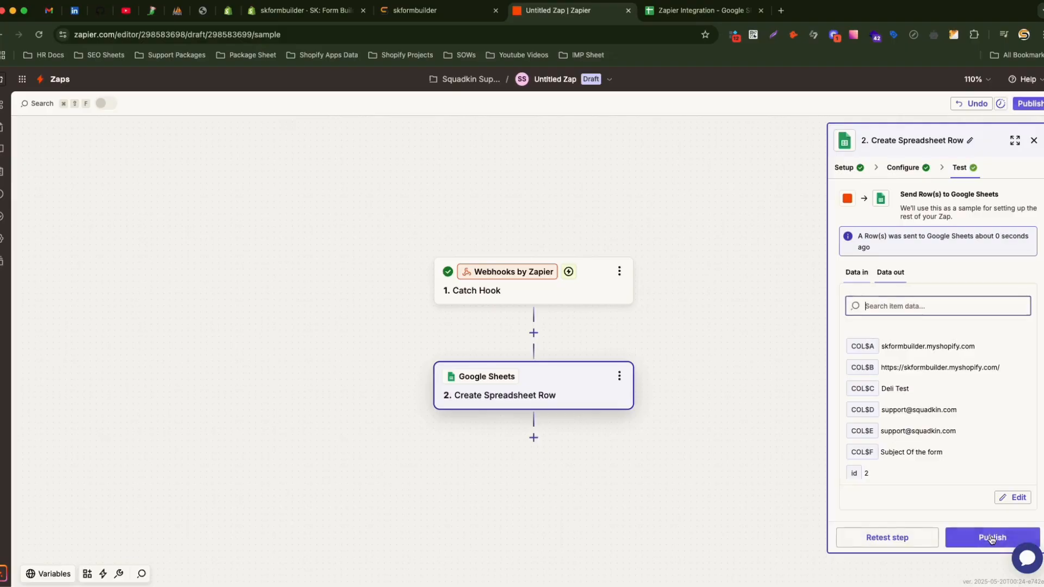
pyautogui.hotkey('ctrl', 'Tab')
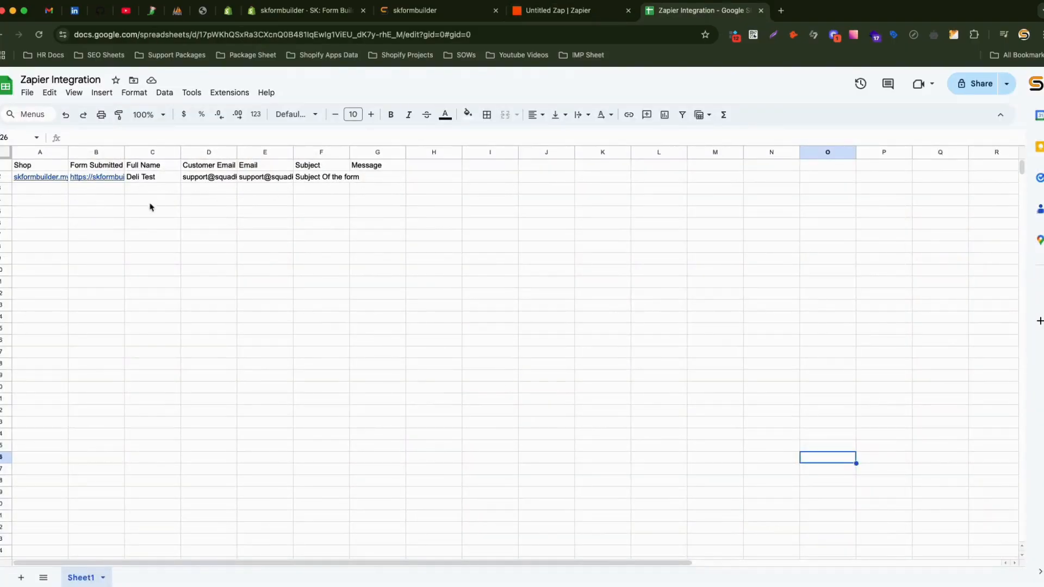
pyautogui.hotkey('ctrl', 'shift', 'Tab')
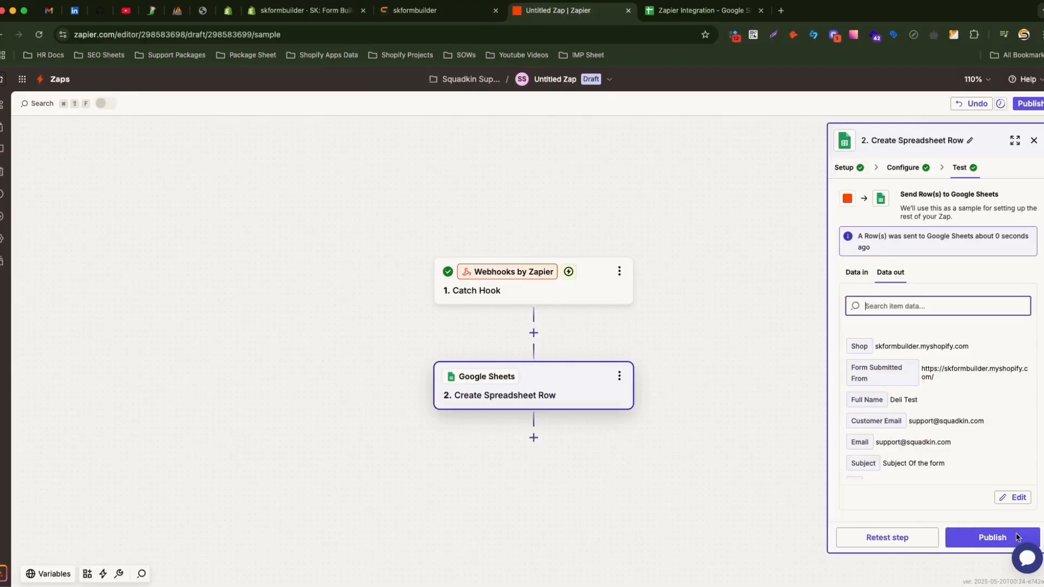
# Publish the Zap as version v1 and dismiss the Zap-is-live message.
pyautogui.click(993, 539)
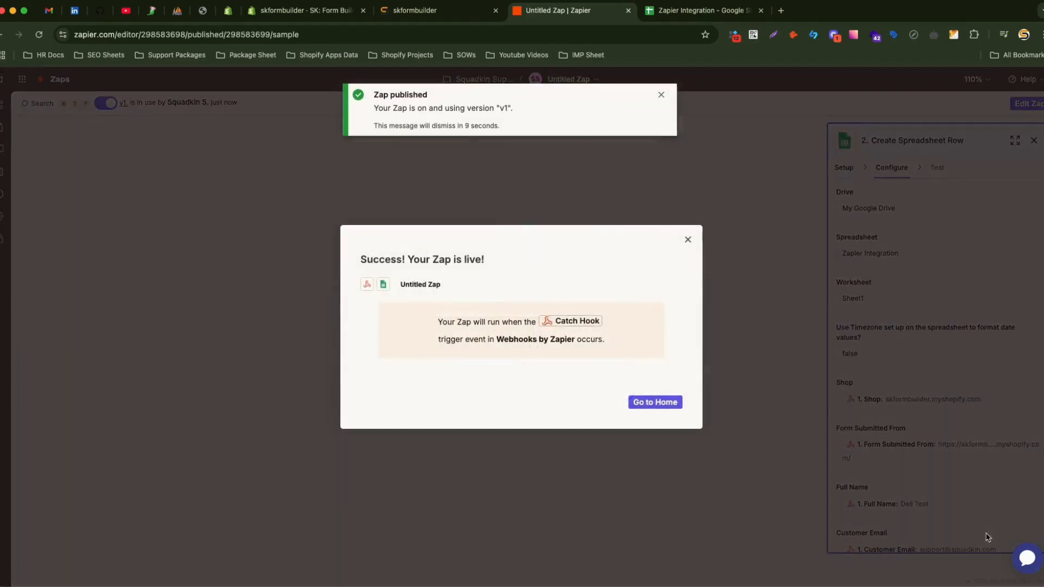
pyautogui.click(688, 240)
pyautogui.click(466, 12)
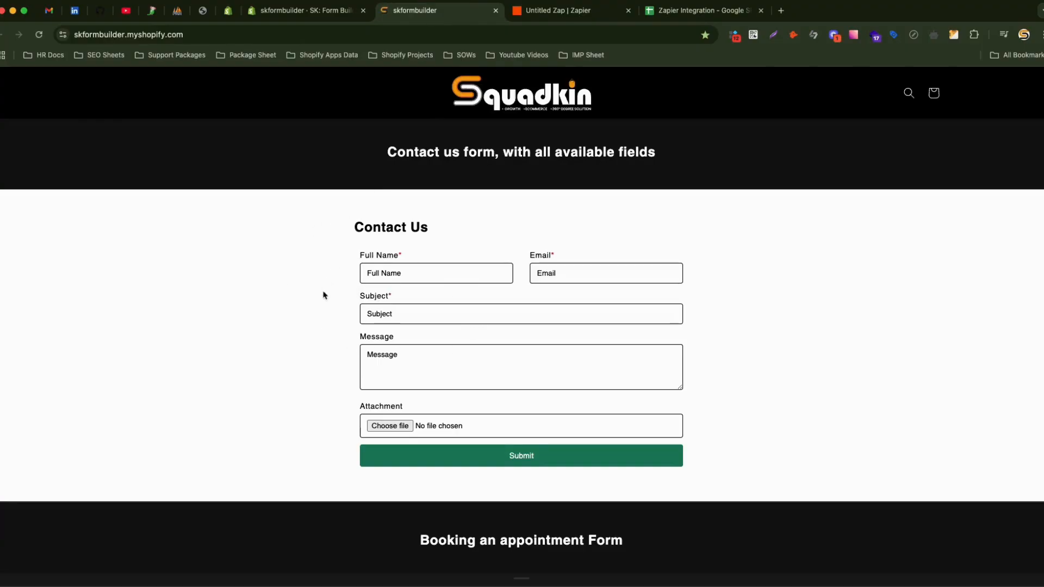
# Fill the Contact Us form: name 'new test', a test e-mail, subject 'test subject', and a message.
pyautogui.click(384, 274)
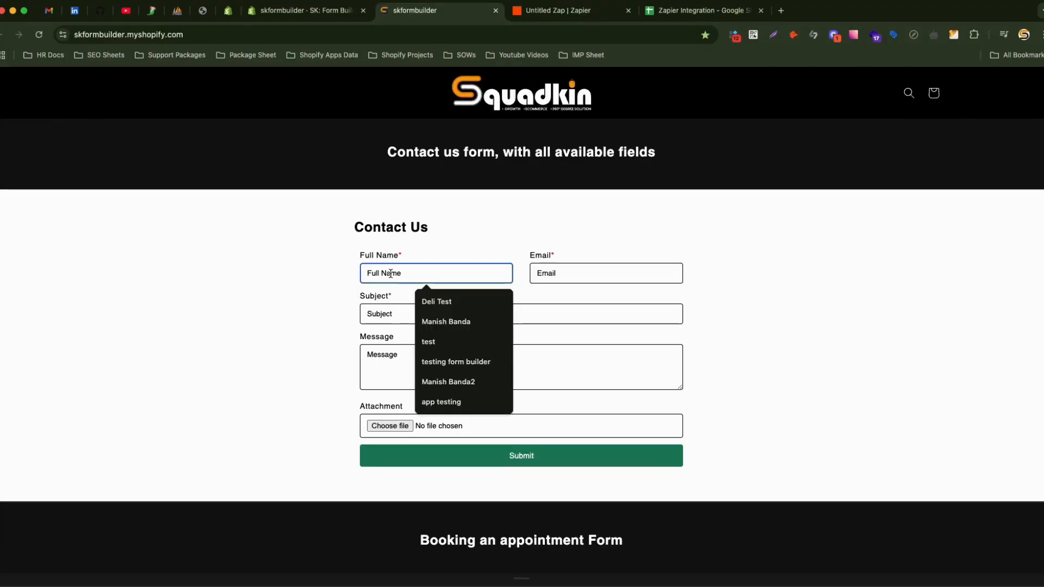
pyautogui.write('new test')
pyautogui.press('Tab')
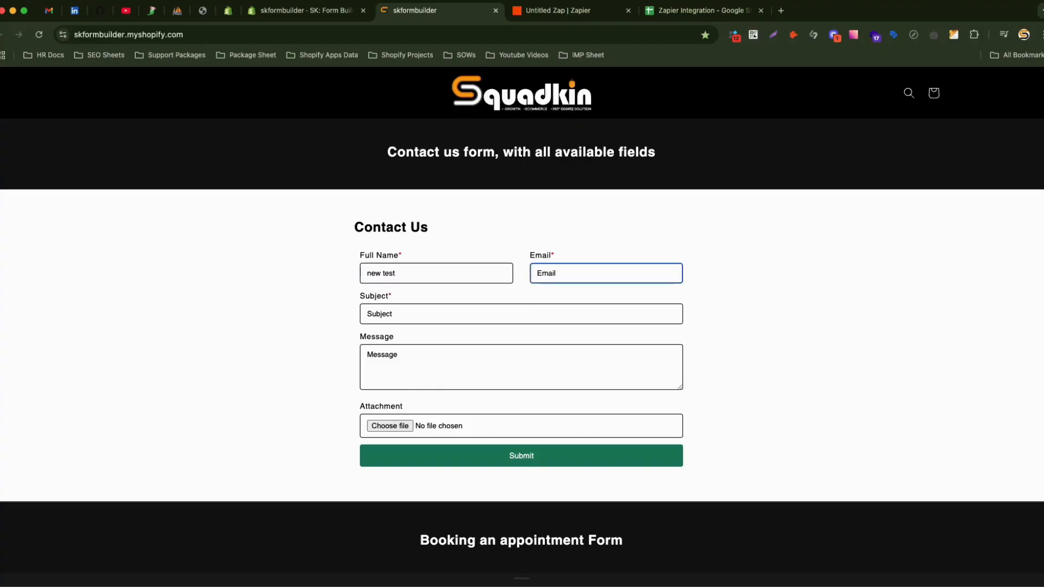
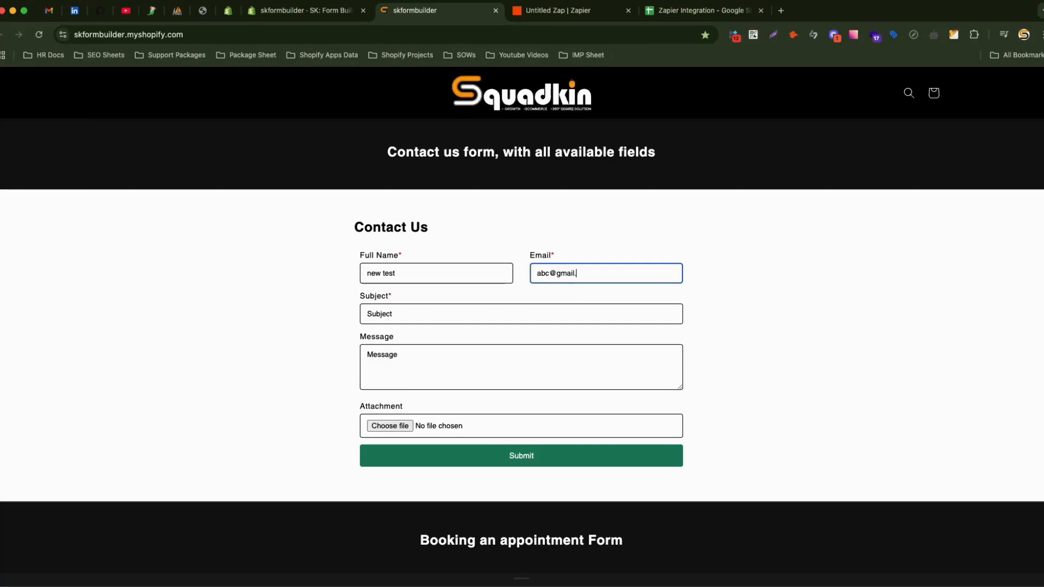
pyautogui.press('Tab')
pyautogui.write('test sub')
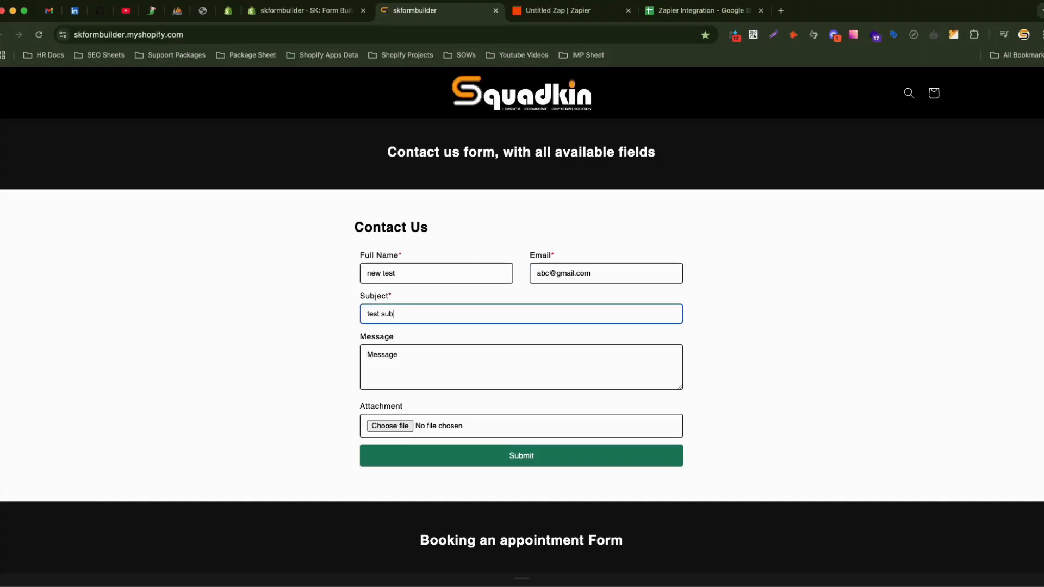
pyautogui.write('ject')
pyautogui.press('Tab')
pyautogui.write('test ')
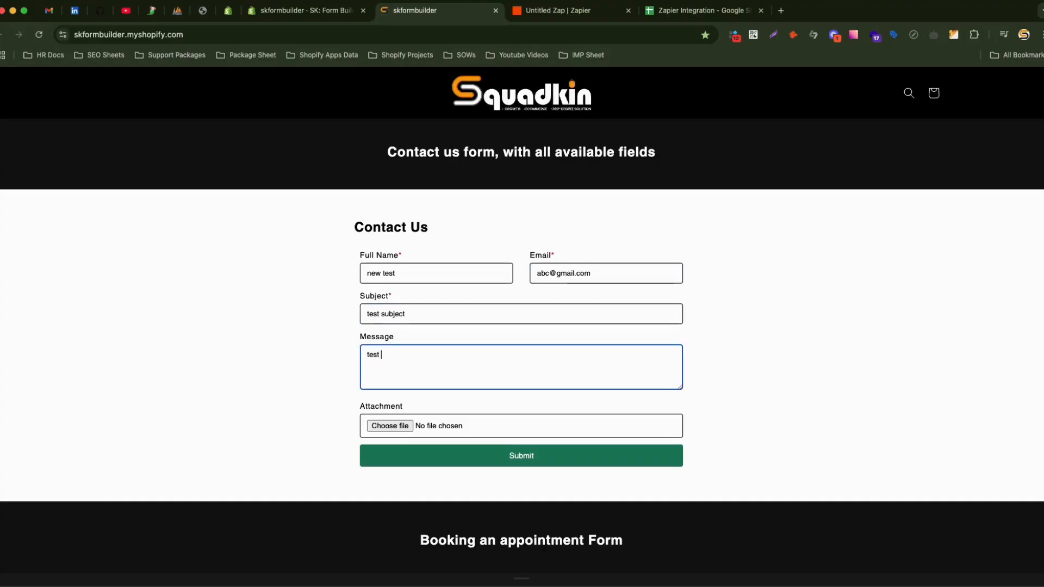
pyautogui.write('message')
# Submit the form and verify the new row in the Zapier Integration sheet.
pyautogui.click(514, 455)
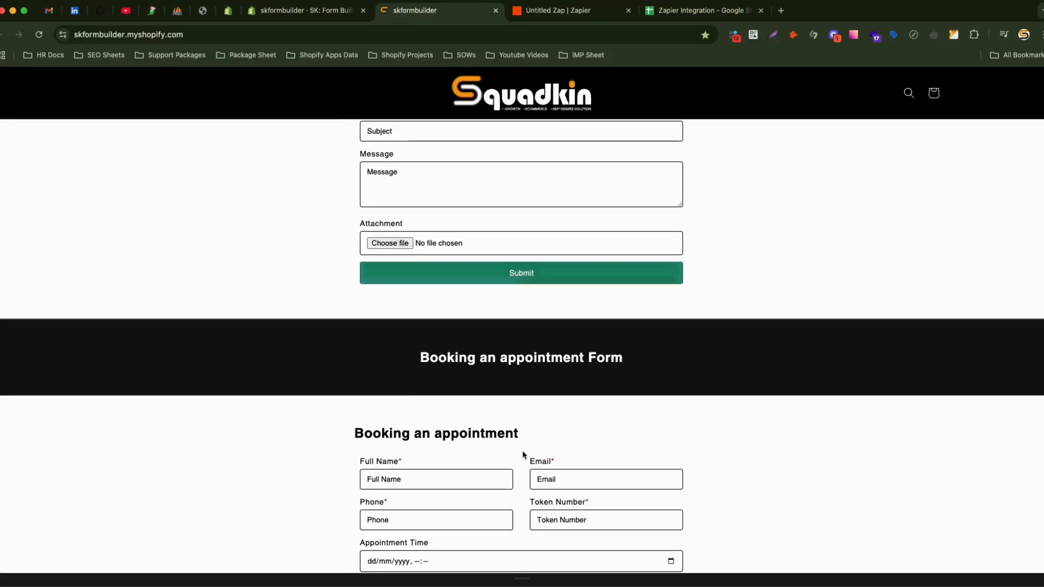
pyautogui.click(669, 12)
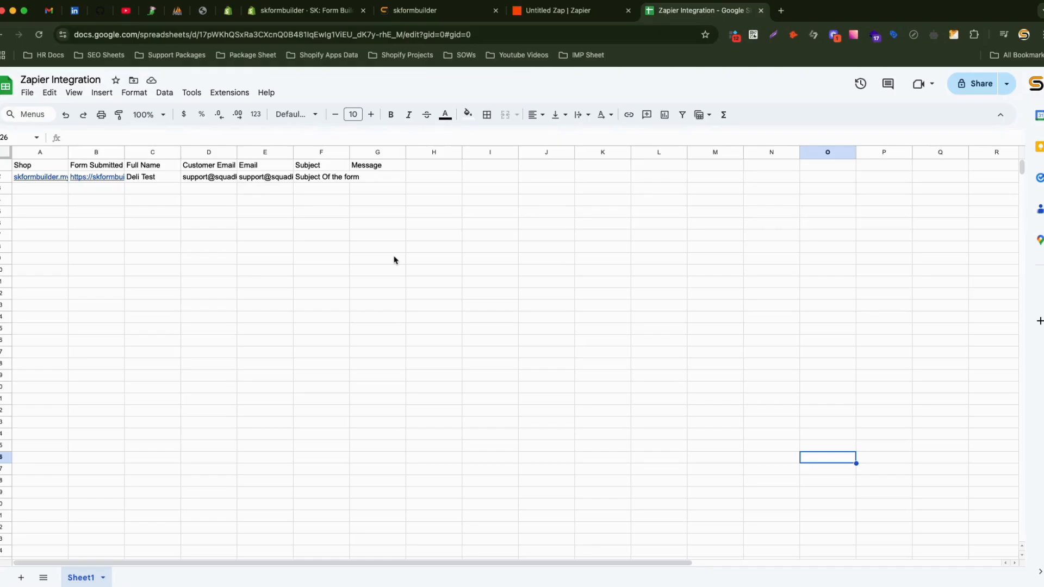
pyautogui.click(570, 9)
pyautogui.click(683, 12)
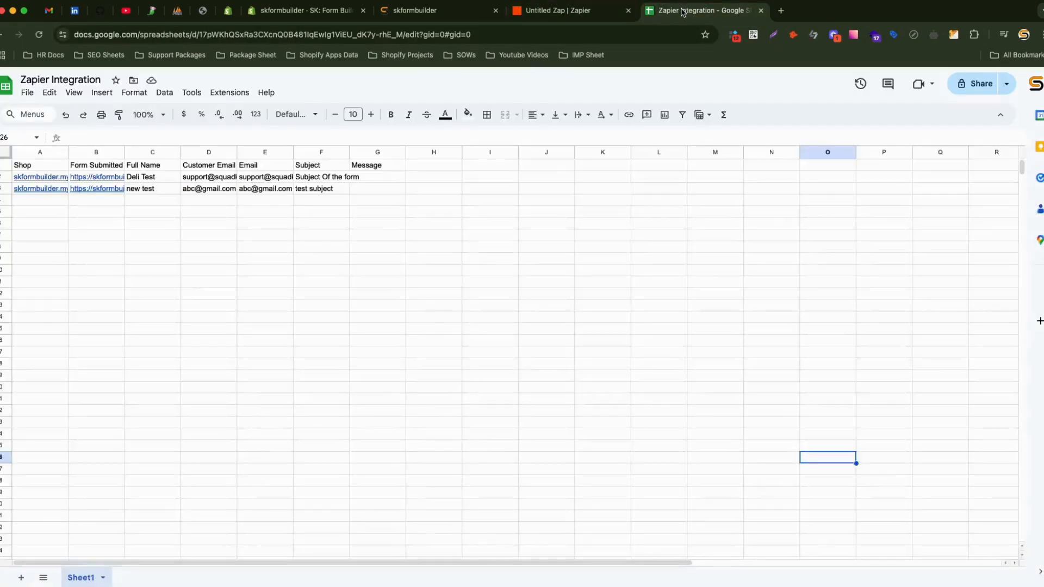